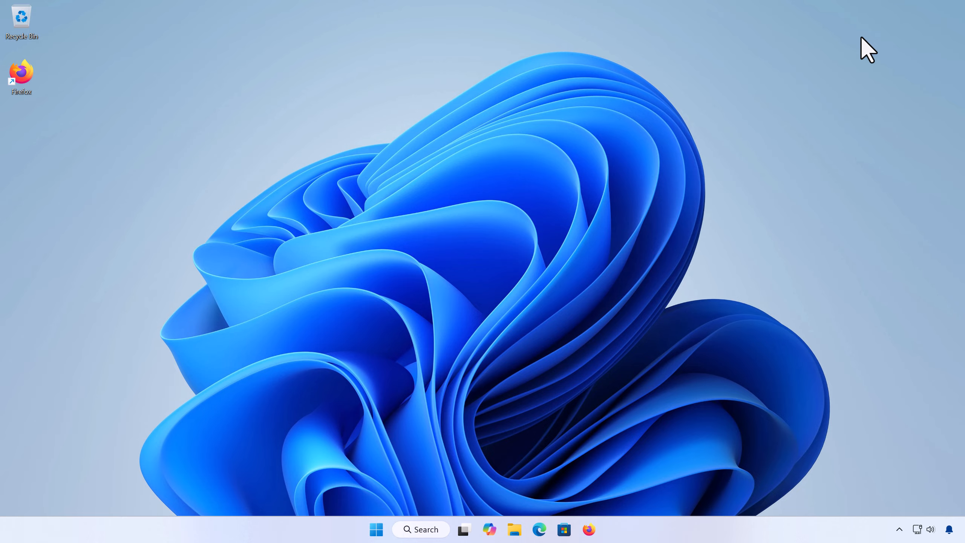
Step: Open Task Manager and end the Firefox task
key("ctrl+shift+Escape")
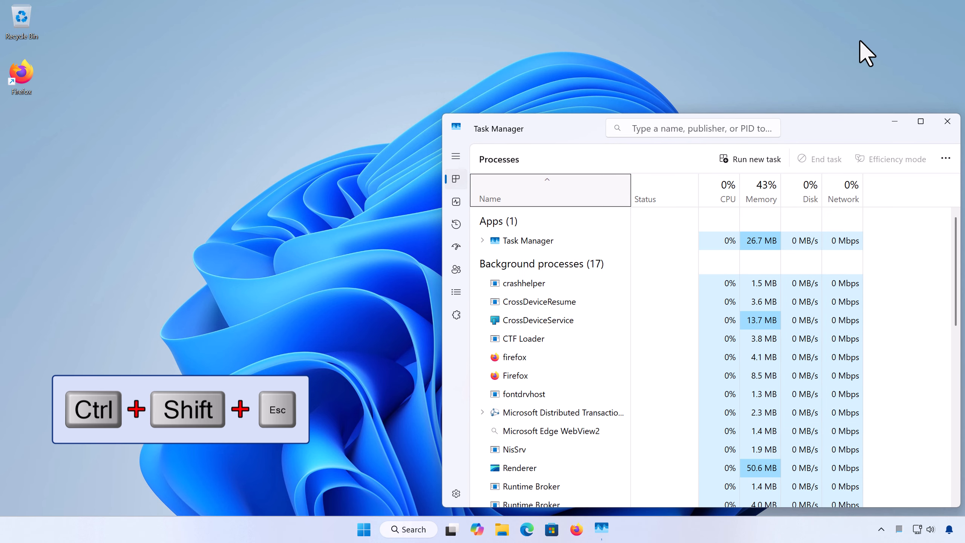
right_click(173, 532)
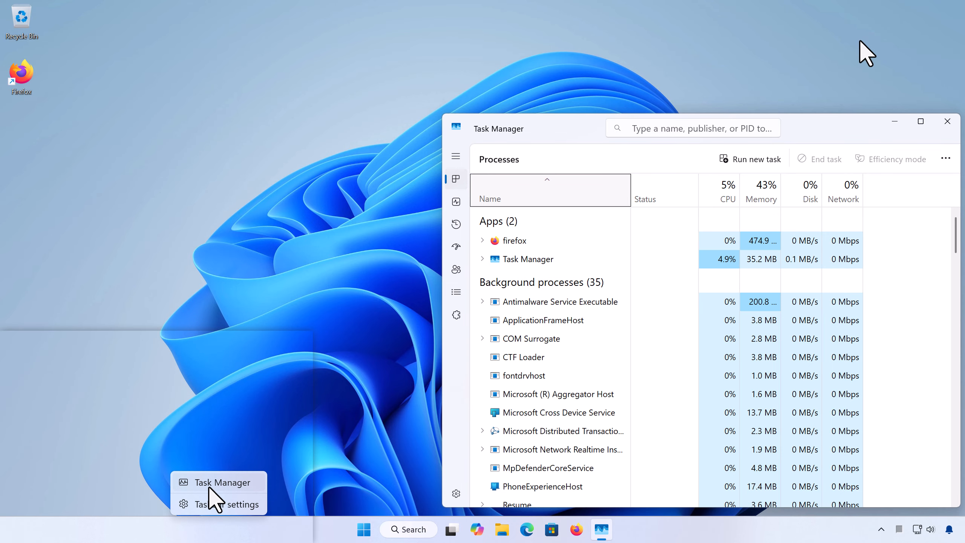
left_click(210, 489)
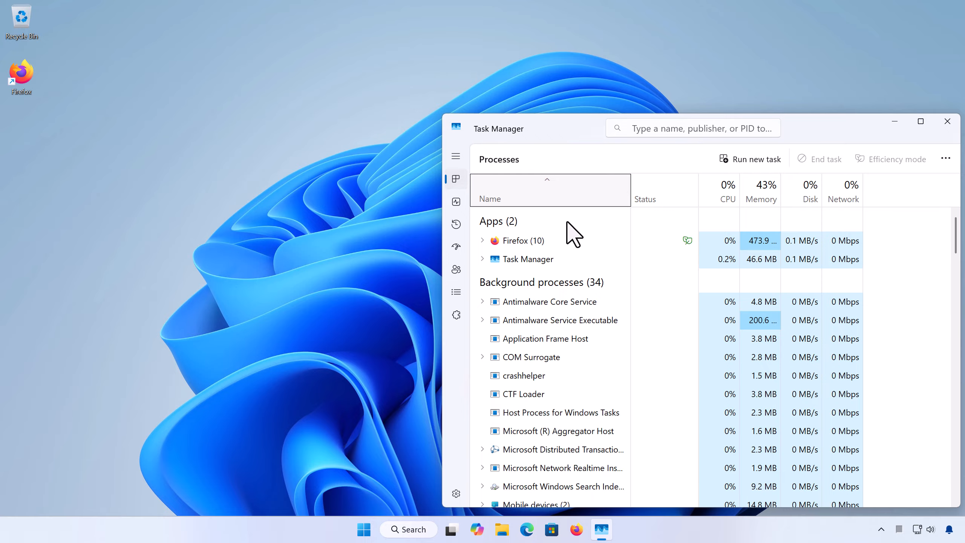
right_click(533, 239)
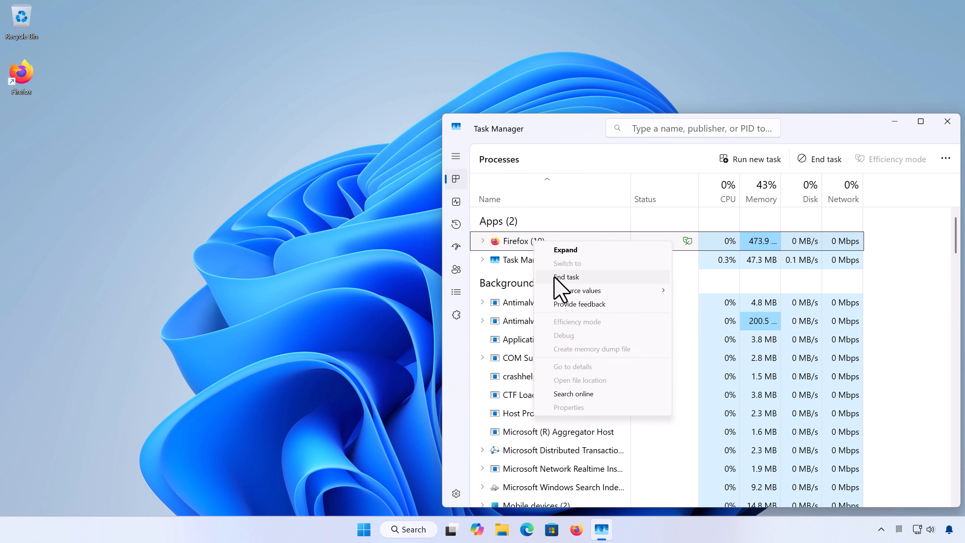
left_click(566, 277)
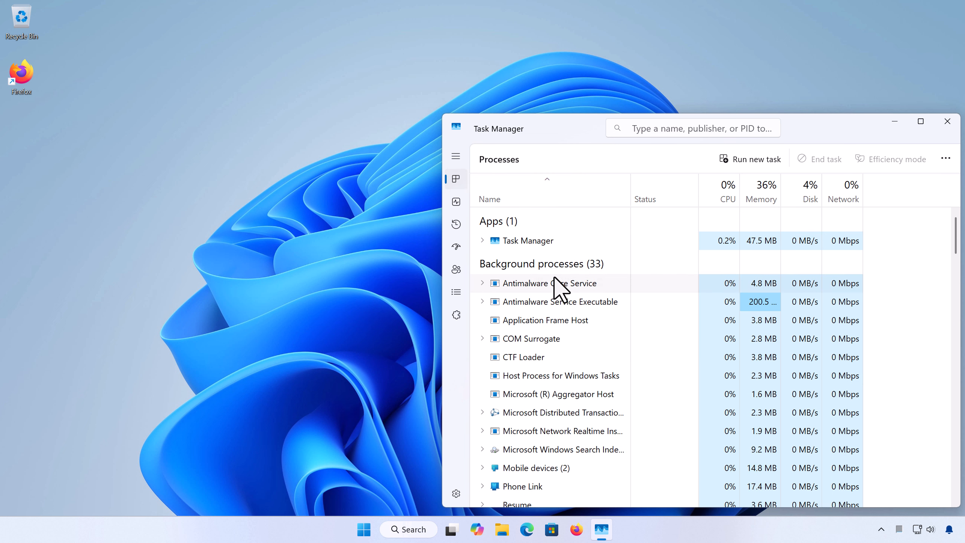
Step: Restart the computer
left_click(364, 529)
left_click(677, 490)
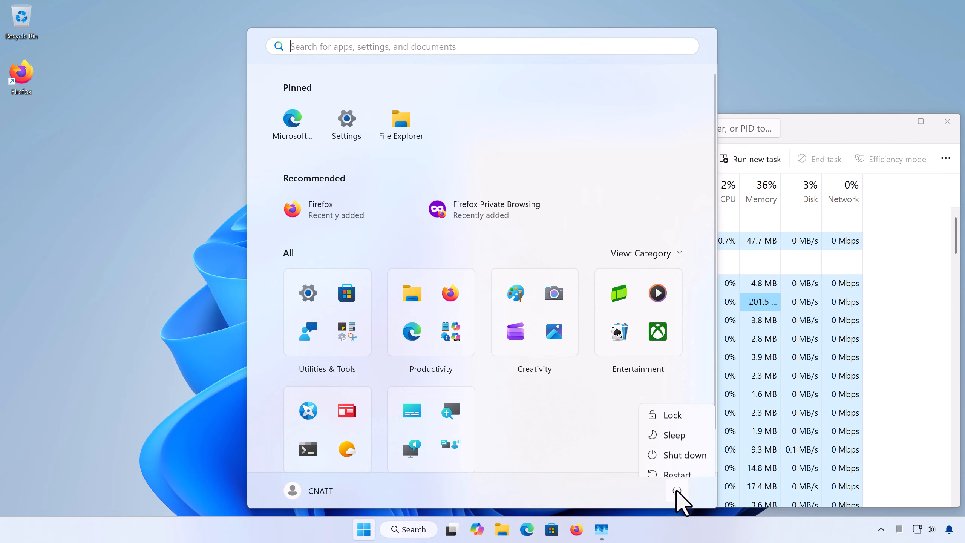
left_click(677, 474)
Step: Launch Firefox, close its window, and open Task Manager to check for leftover Firefox processes
left_click(590, 529)
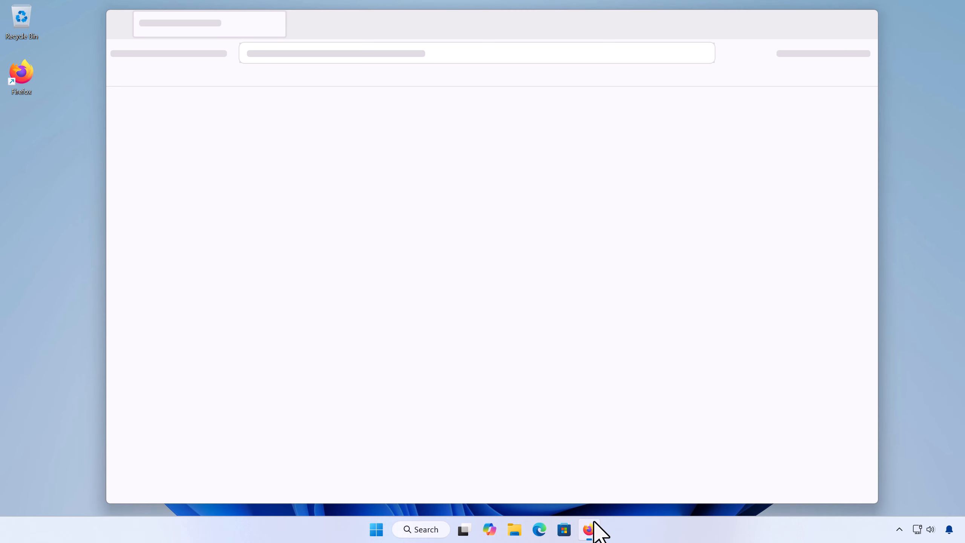
left_click(865, 32)
key("ctrl+shift+Escape")
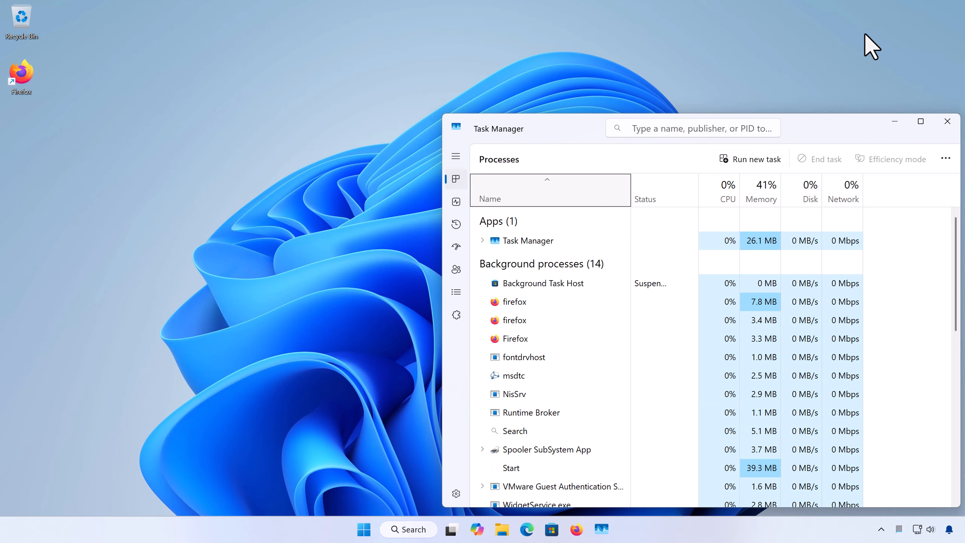
Step: Filter the Task Manager processes by "fire" and end the Firefox task
left_click(708, 129)
type("fire")
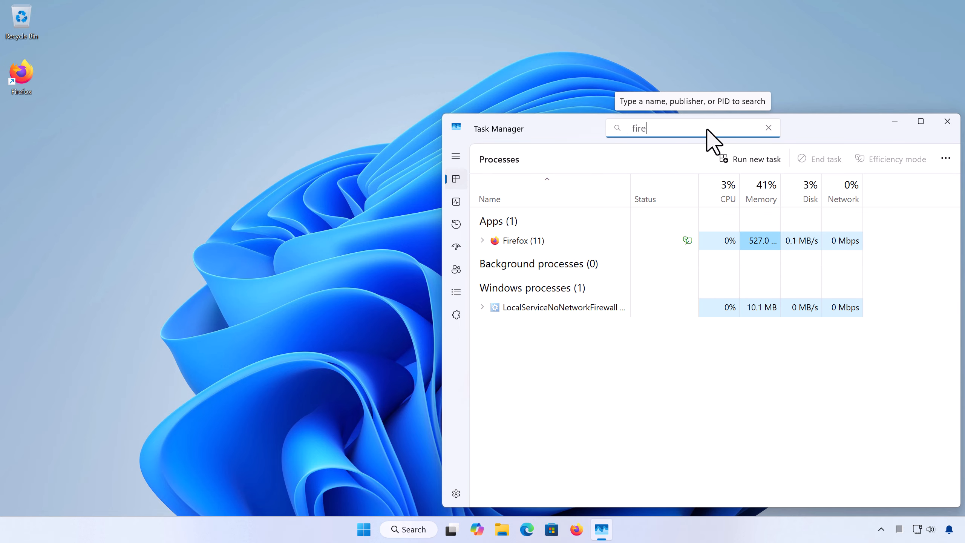
right_click(533, 240)
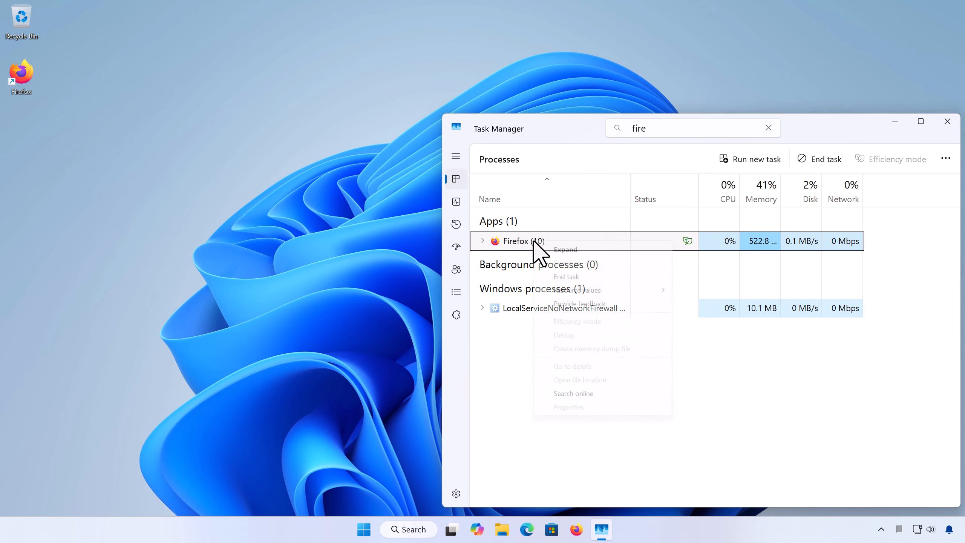
left_click(569, 277)
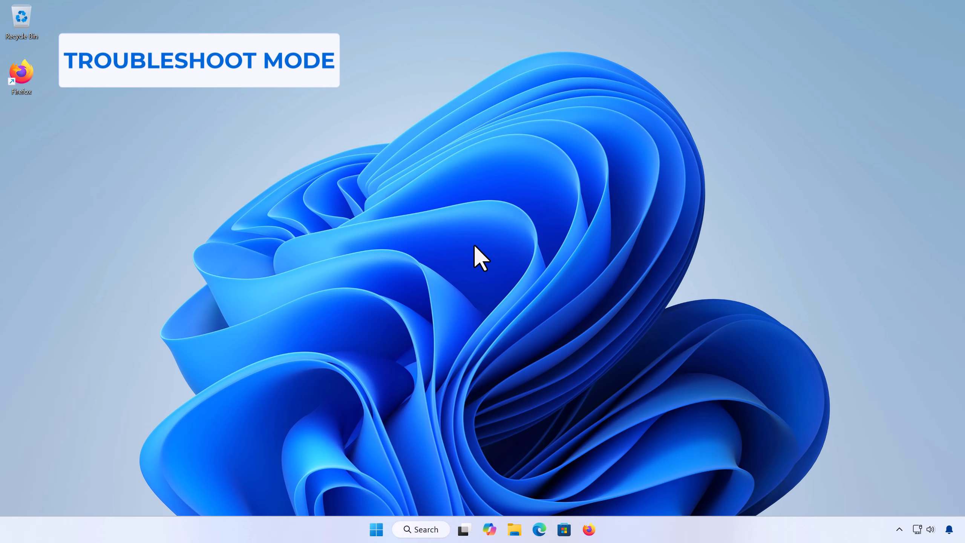
Step: Launch Firefox and restart it in Troubleshoot Mode with extensions, themes and custom settings temporarily disabled
left_click(587, 527)
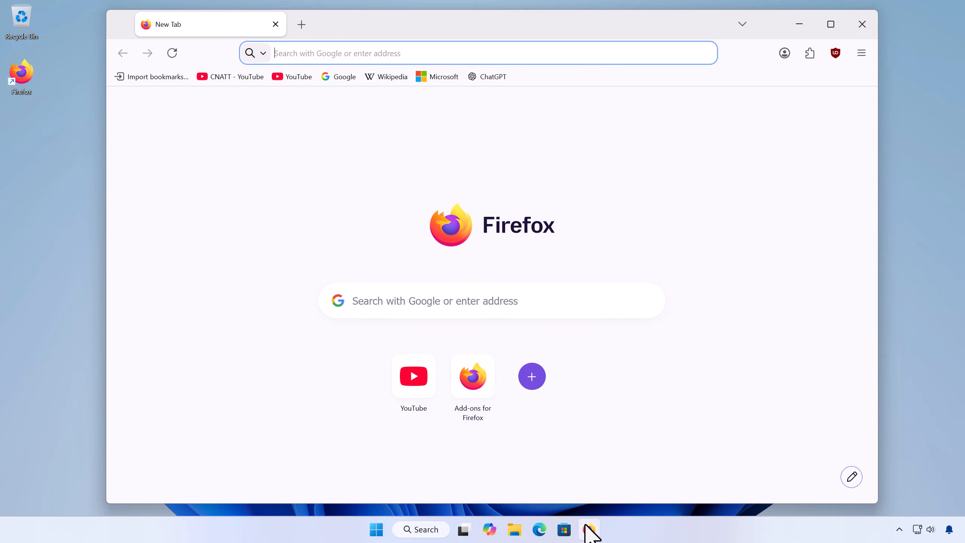
left_click(860, 54)
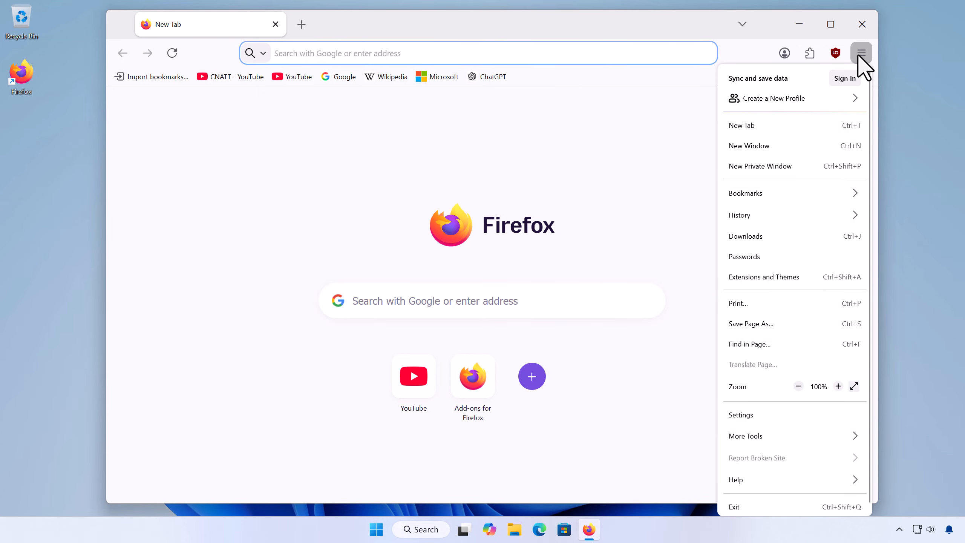
left_click(853, 475)
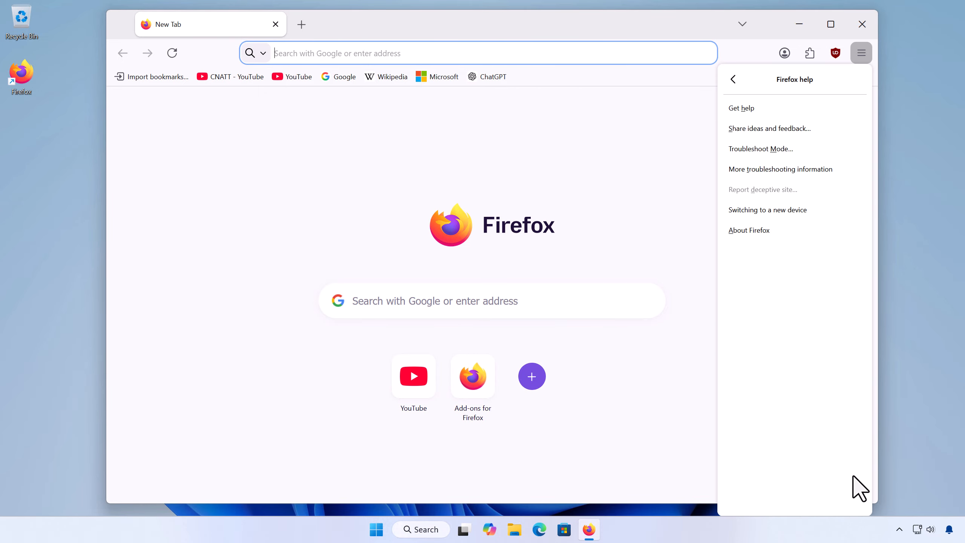
left_click(831, 153)
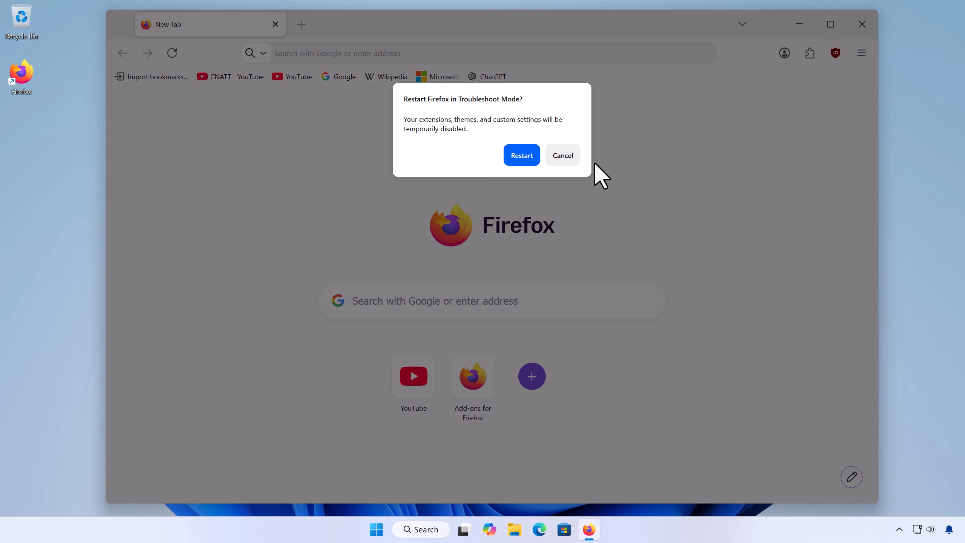
left_click(526, 164)
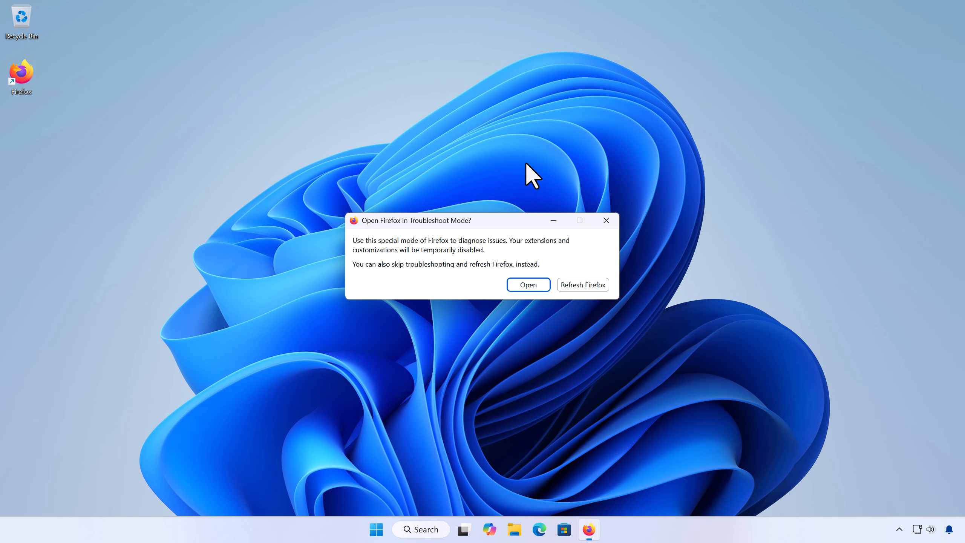
left_click(528, 285)
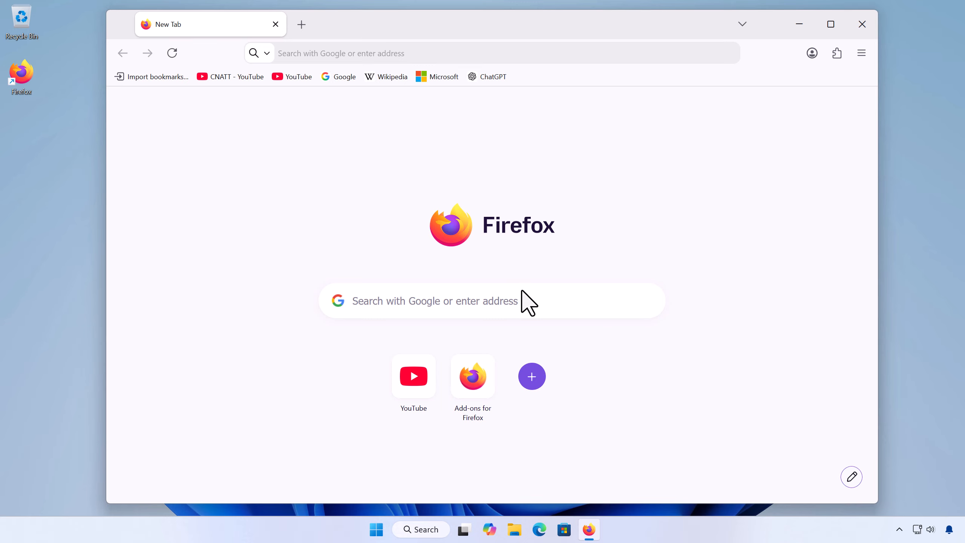
Step: Close the Troubleshoot Mode window, check Task Manager for remaining Firefox processes, and close Task Manager
left_click(857, 32)
key("ctrl+shift+Escape")
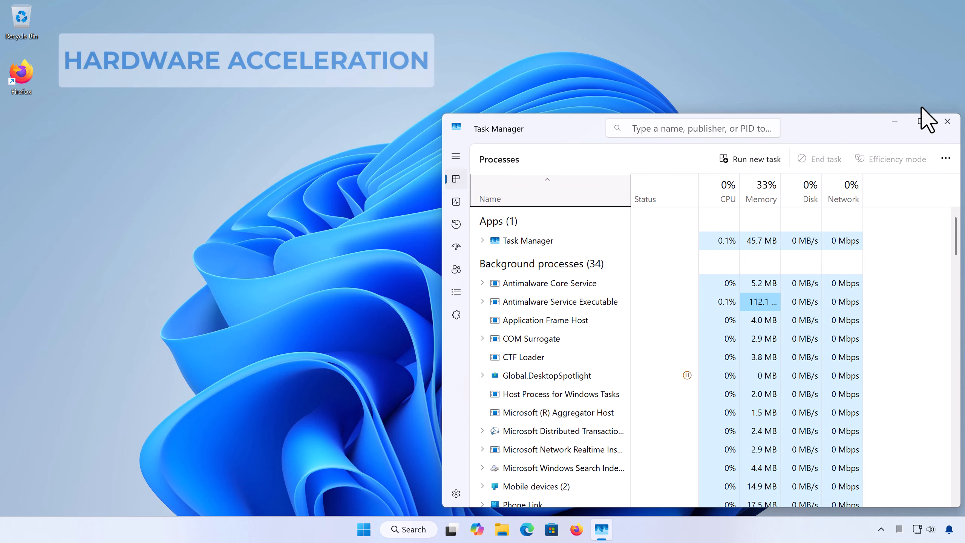
left_click(947, 122)
Step: In Firefox's Tabs and browsing settings, turn off the recommended performance settings and hardware acceleration when available
left_click(588, 530)
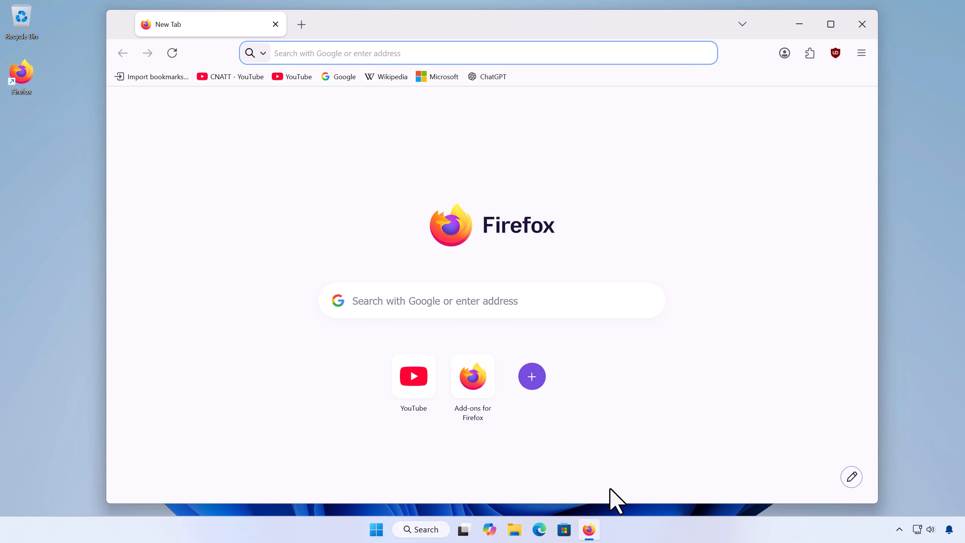
left_click(862, 57)
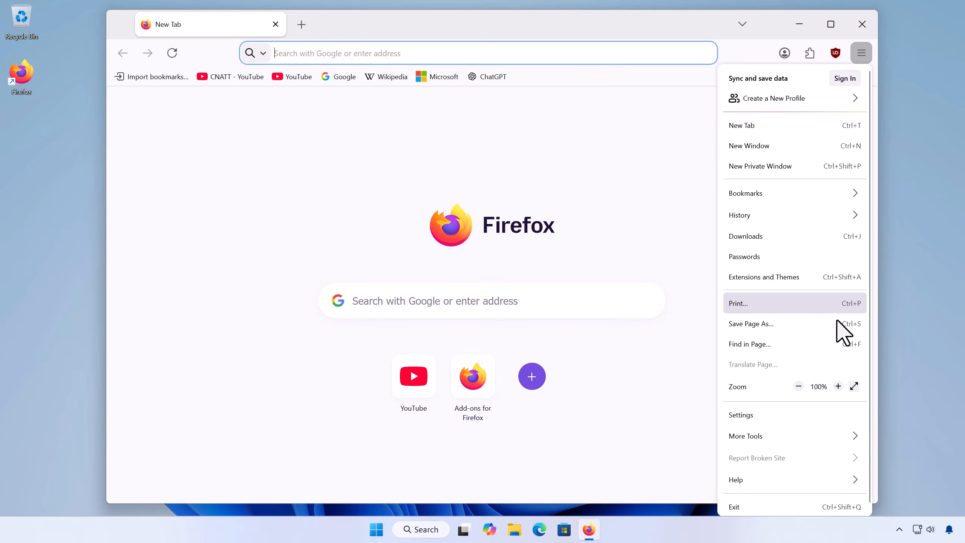
left_click(830, 413)
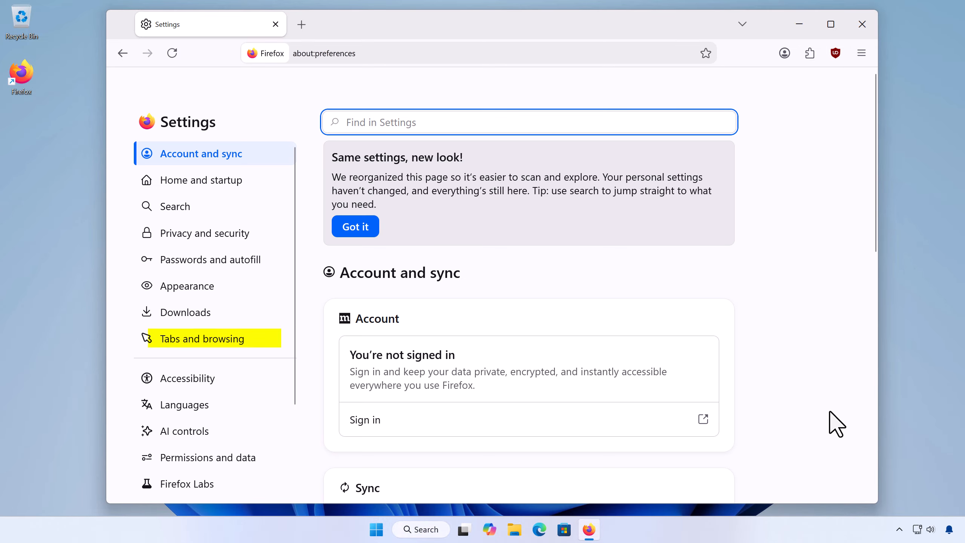
left_click(277, 342)
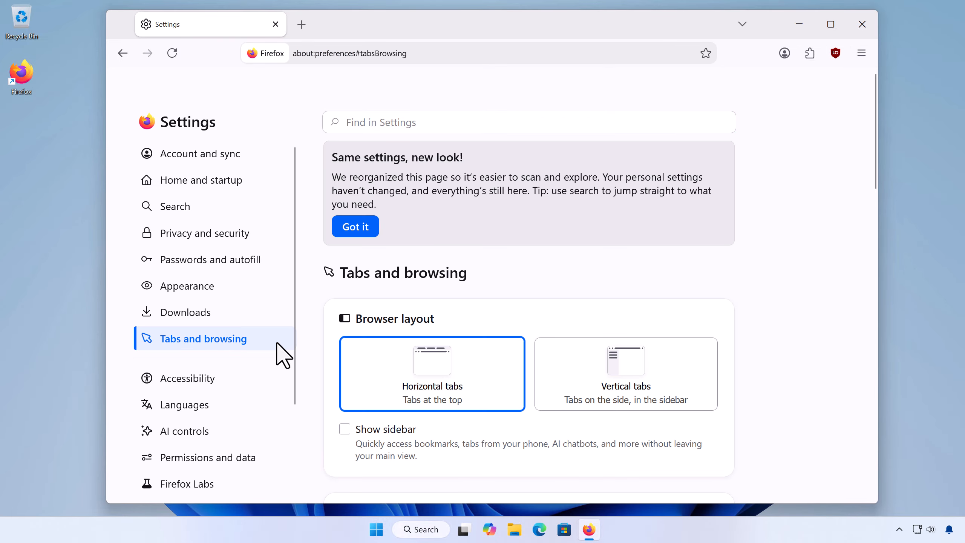
scroll(792, 297, "down", 10)
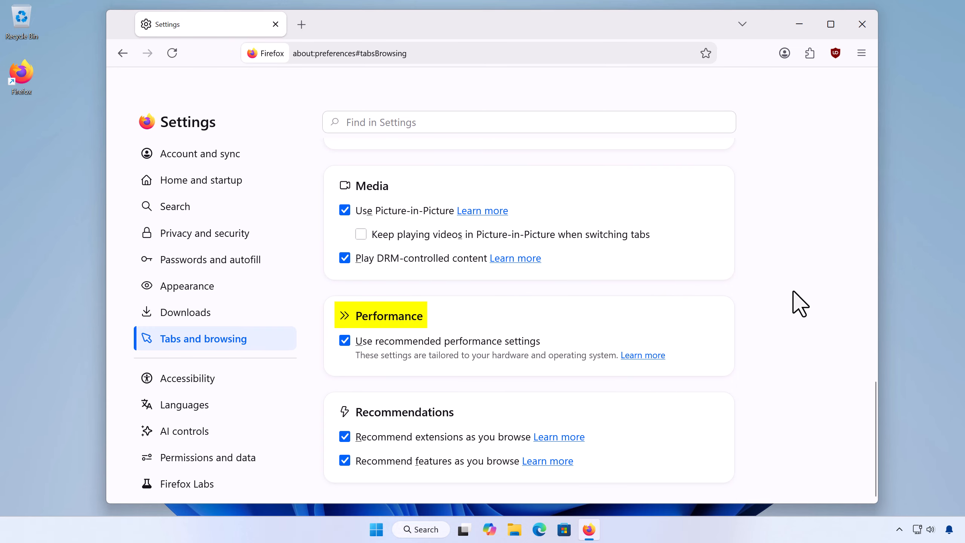
left_click(346, 344)
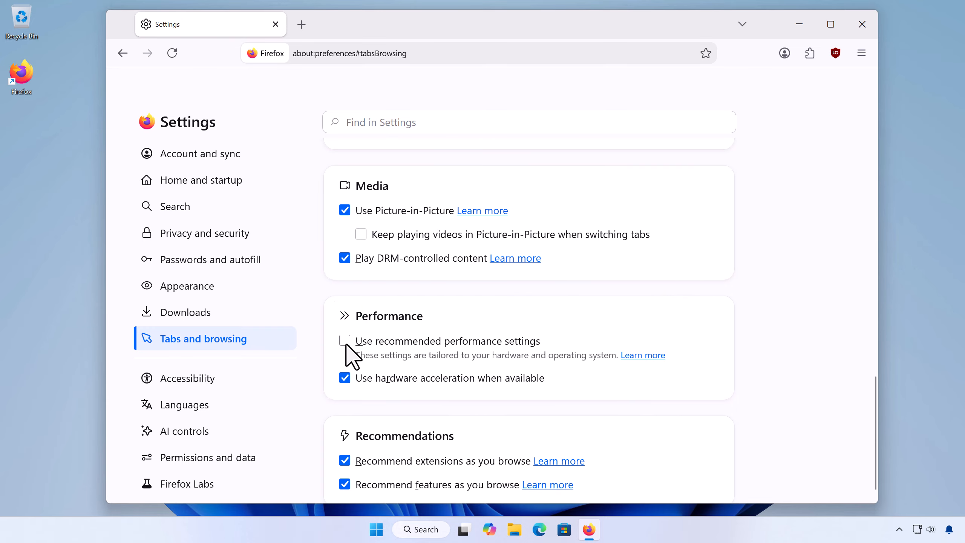
left_click(346, 378)
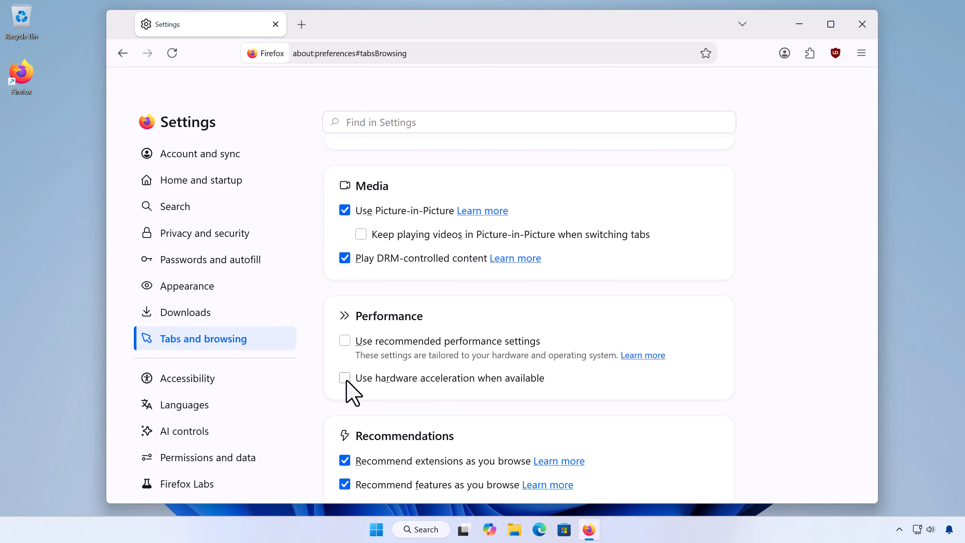
Step: Close Firefox and check in Task Manager whether its processes have ended after the performance change
left_click(858, 27)
key("ctrl+shift+Escape")
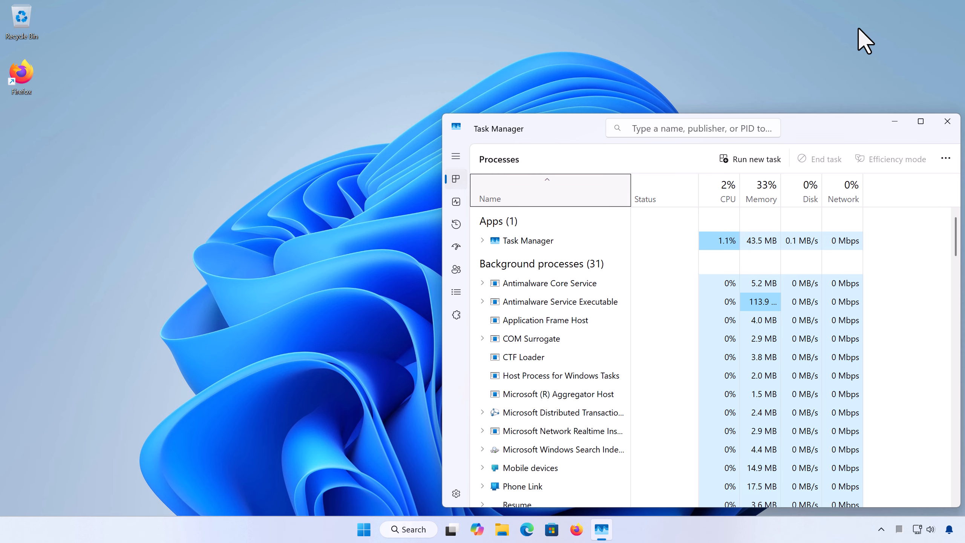
right_click(556, 240)
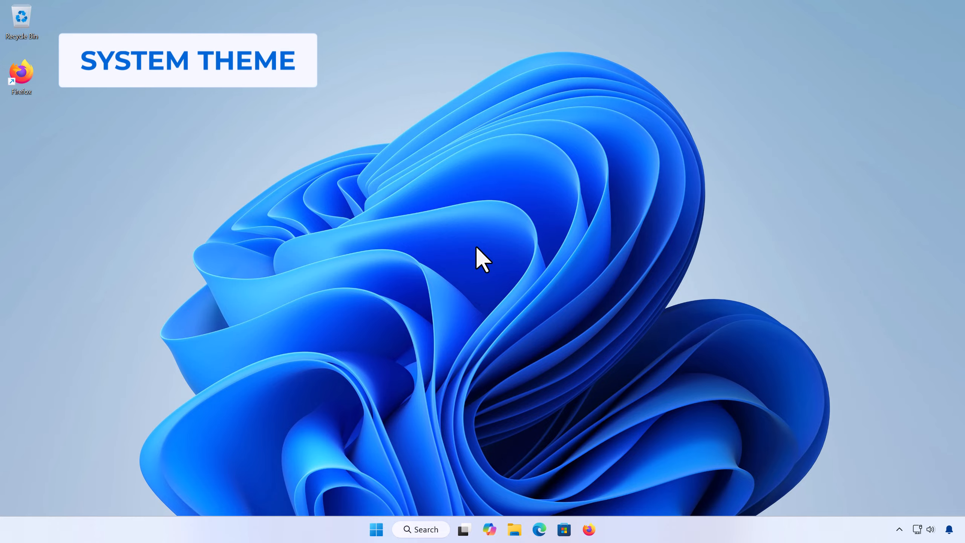
Step: Launch Firefox and enable the "System theme — auto" theme in the Add-ons Manager
left_click(589, 529)
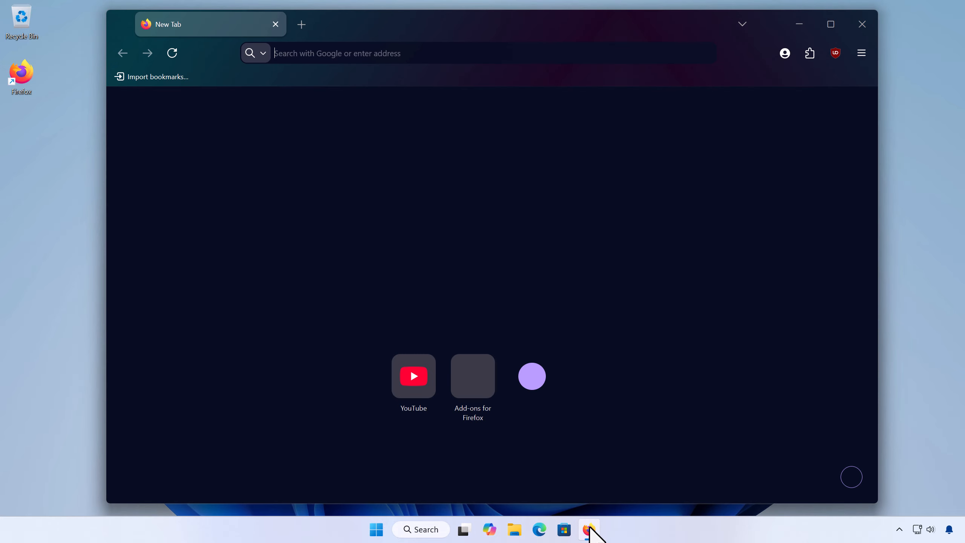
left_click(861, 53)
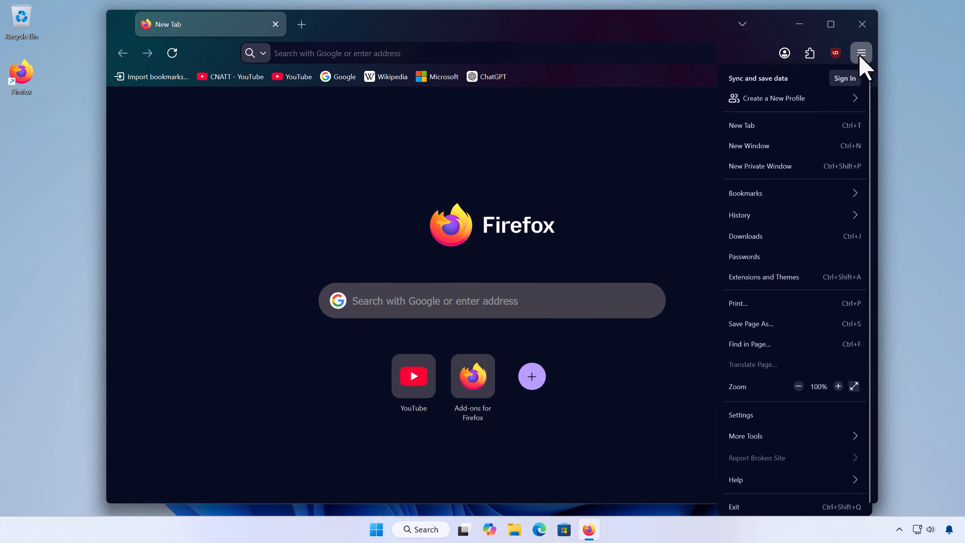
left_click(841, 279)
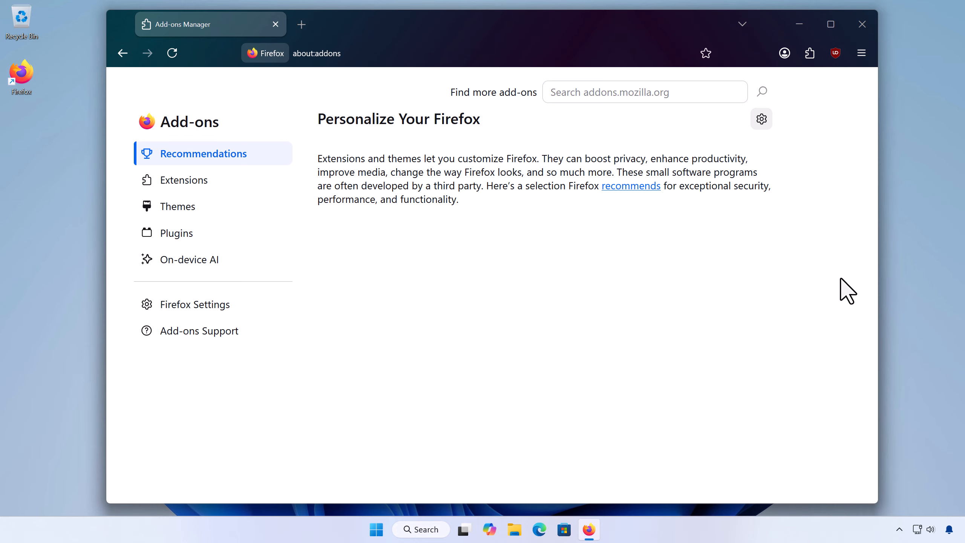
left_click(211, 201)
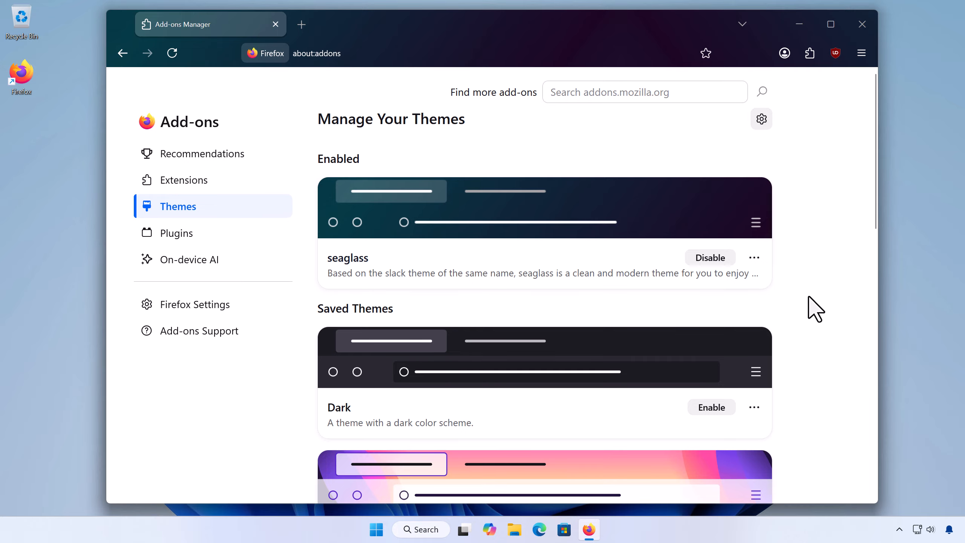
scroll(810, 305, "down", 6)
scroll(814, 310, "down", 3)
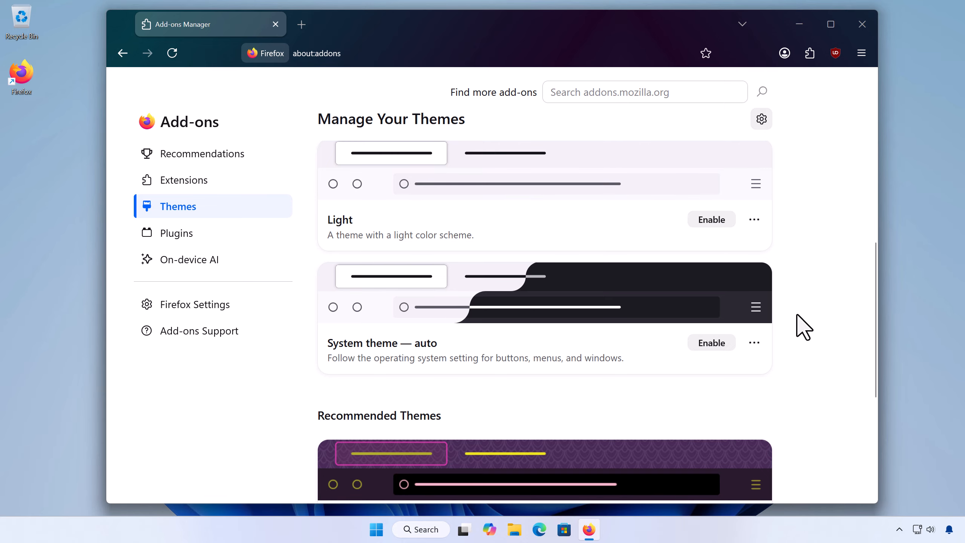
left_click(721, 349)
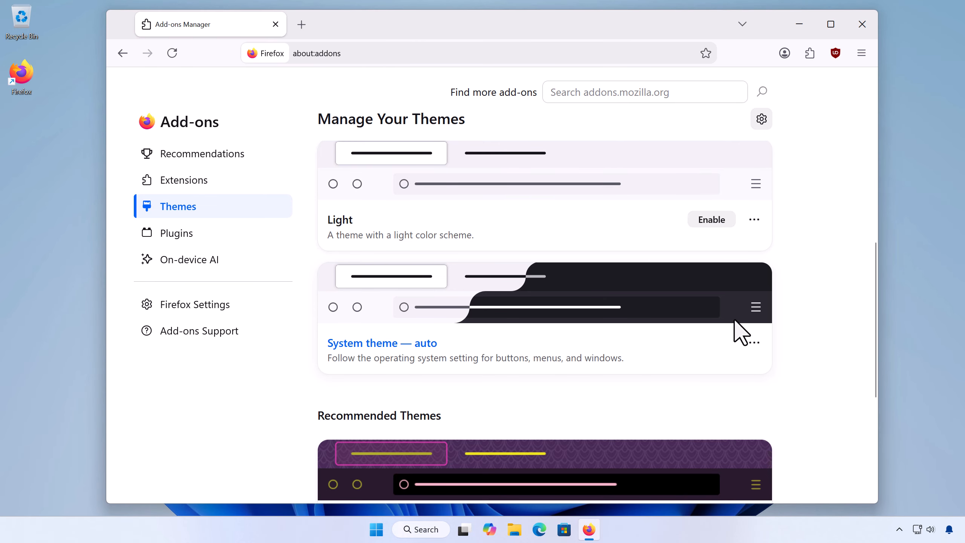
Step: Close Firefox and check in Task Manager whether its processes have ended after the theme change
left_click(867, 31)
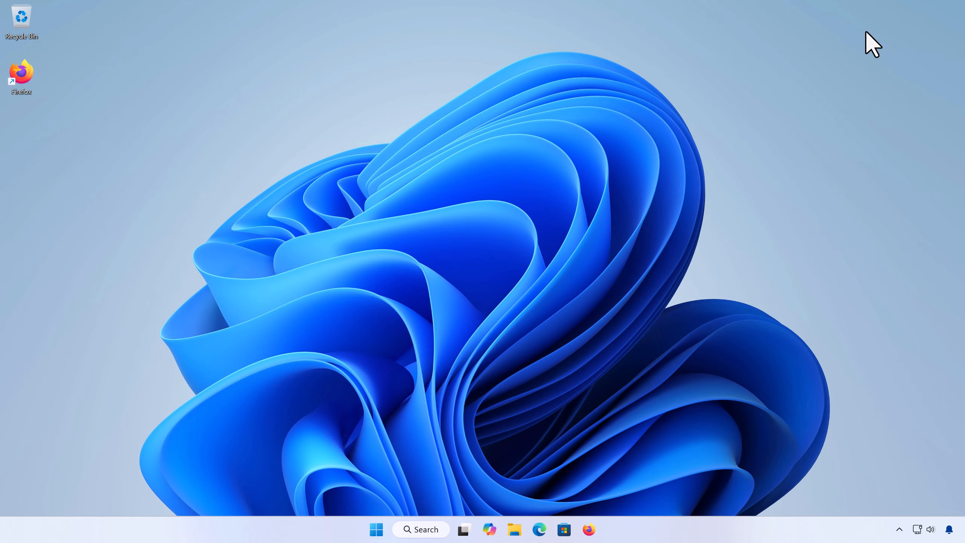
key("ctrl+shift+Escape")
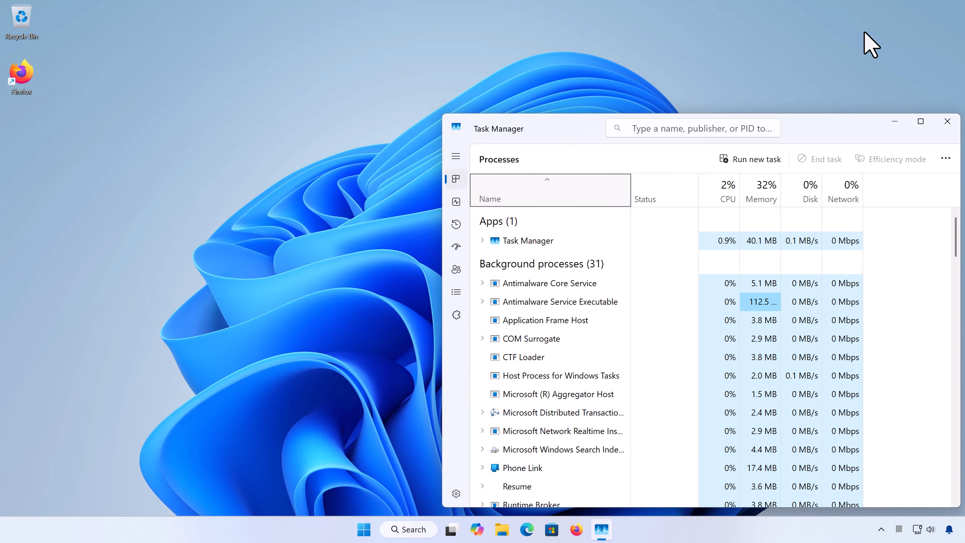
Step: Launch Firefox and disable the Bitwarden Password Manager, Dark Reader and uBlock Origin extensions in the Add-ons Manager
right_click(556, 242)
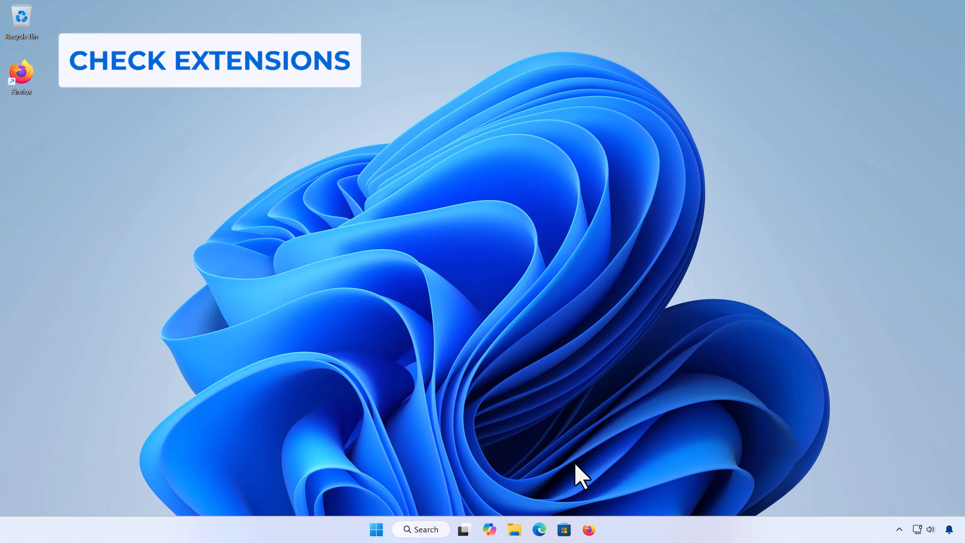
left_click(589, 529)
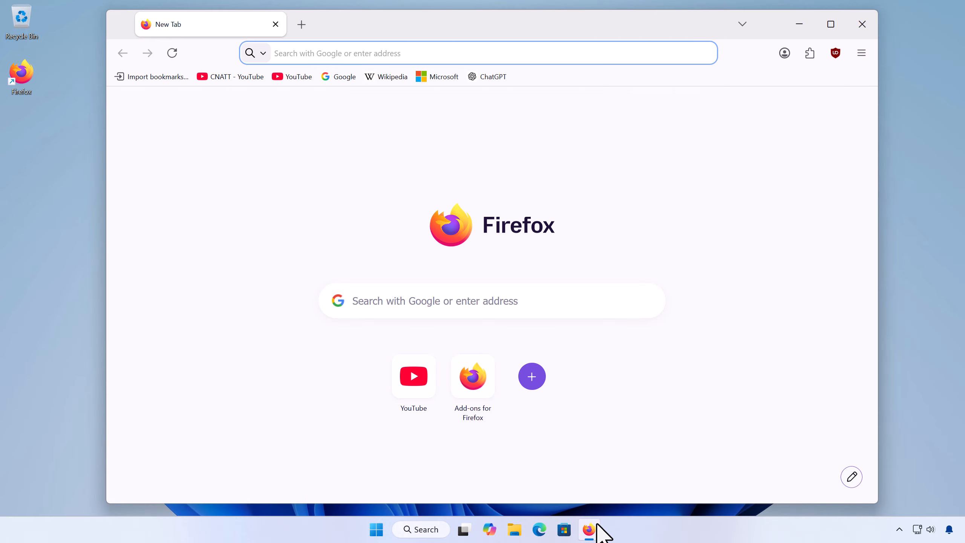
left_click(861, 54)
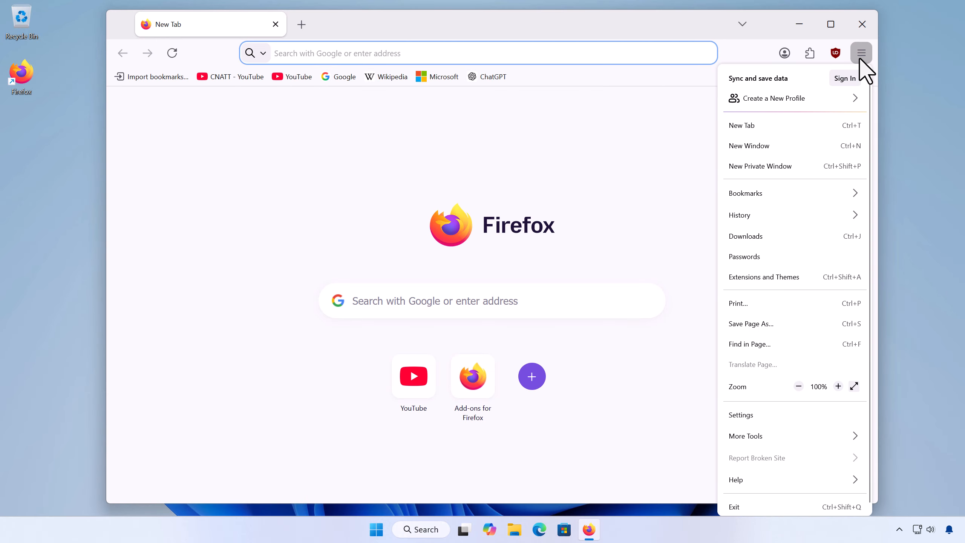
left_click(841, 280)
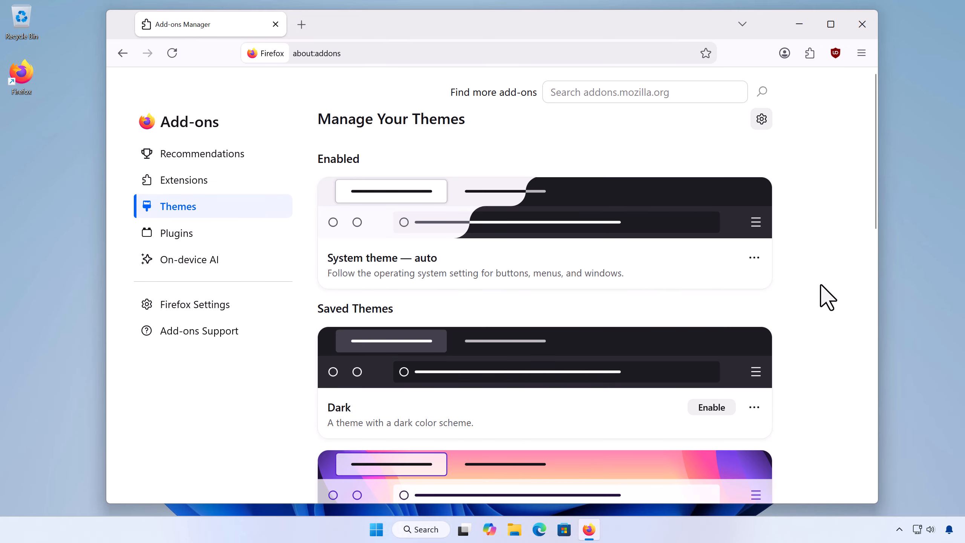
left_click(253, 185)
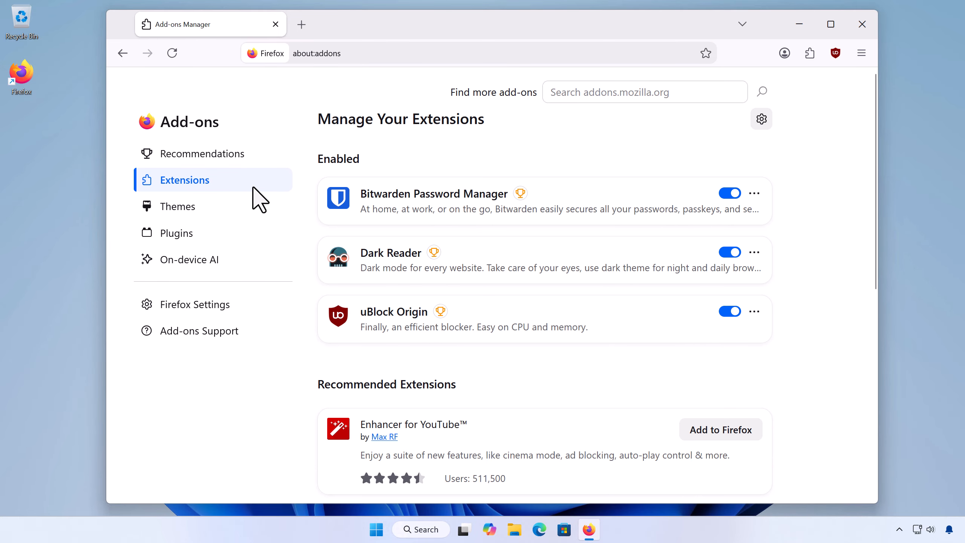
left_click(729, 193)
left_click(730, 253)
left_click(731, 312)
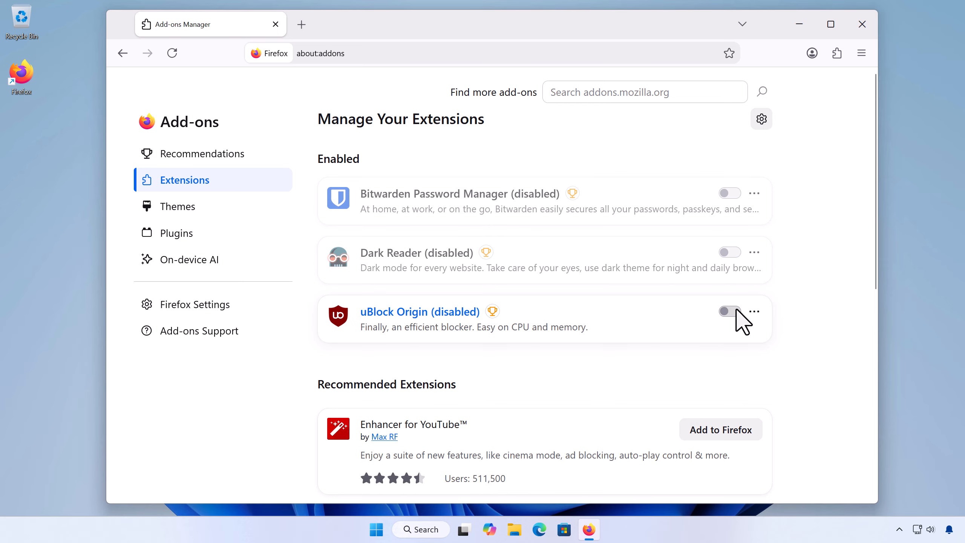
Step: Close Firefox and check in Task Manager whether its processes have ended with all extensions disabled
left_click(870, 19)
key("ctrl+shift+Escape")
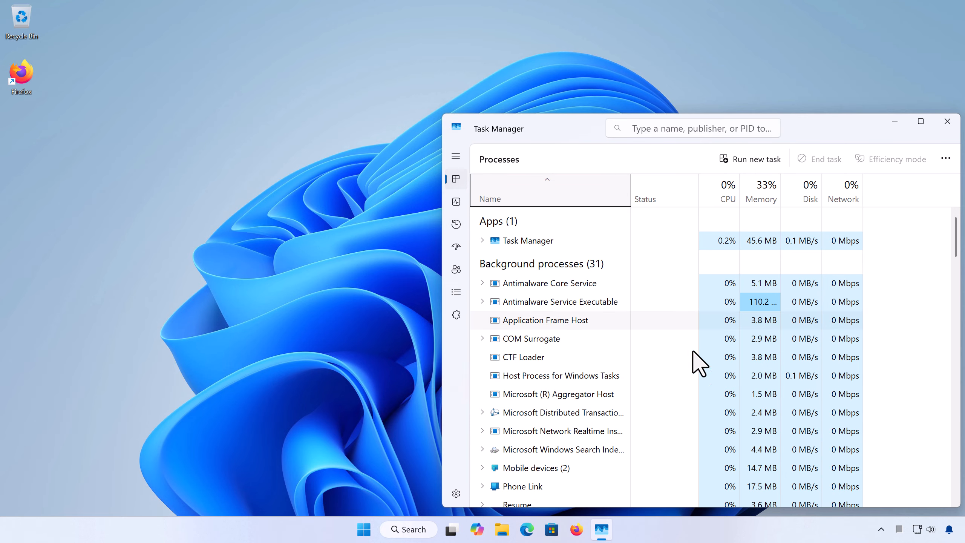
Step: Launch Firefox, enable only the Bitwarden Password Manager extension, and close the browser to check its processes in Task Manager
left_click(577, 529)
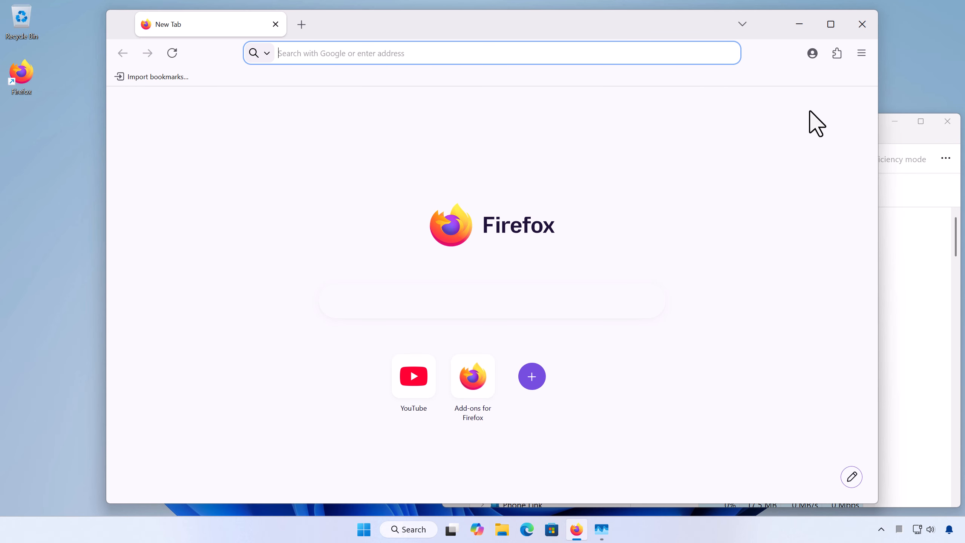
left_click(861, 53)
left_click(813, 258)
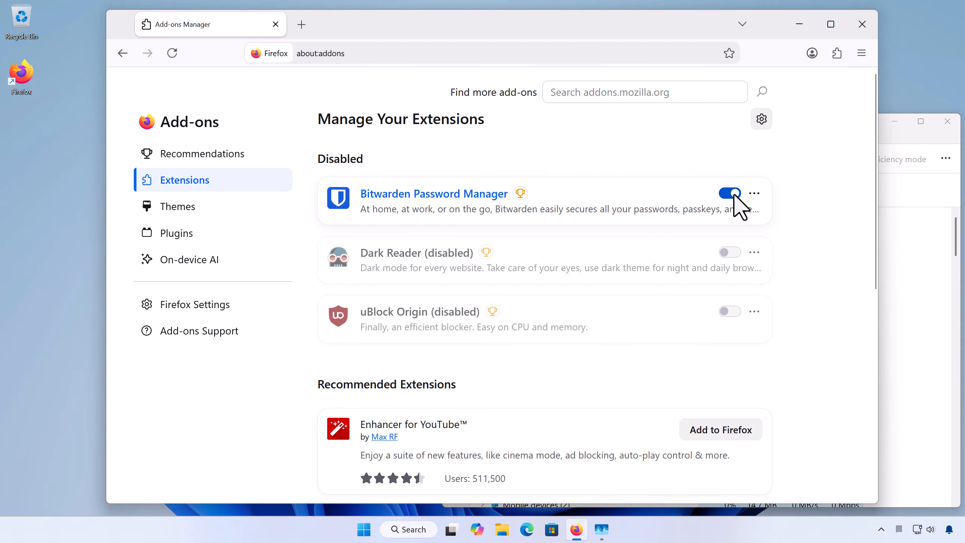
left_click(851, 25)
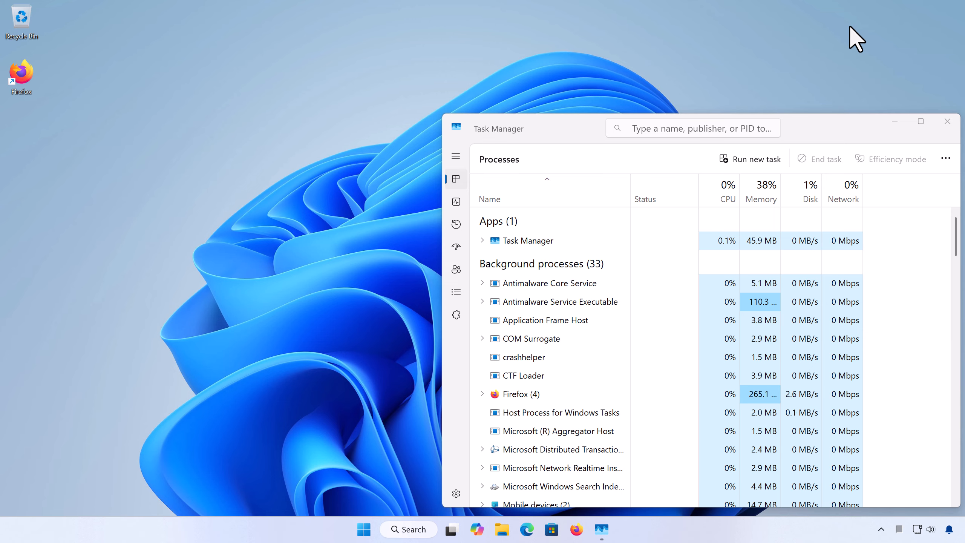
Step: Relaunch Firefox, enable the Dark Reader extension, and close the browser to check its processes in Task Manager
left_click(580, 535)
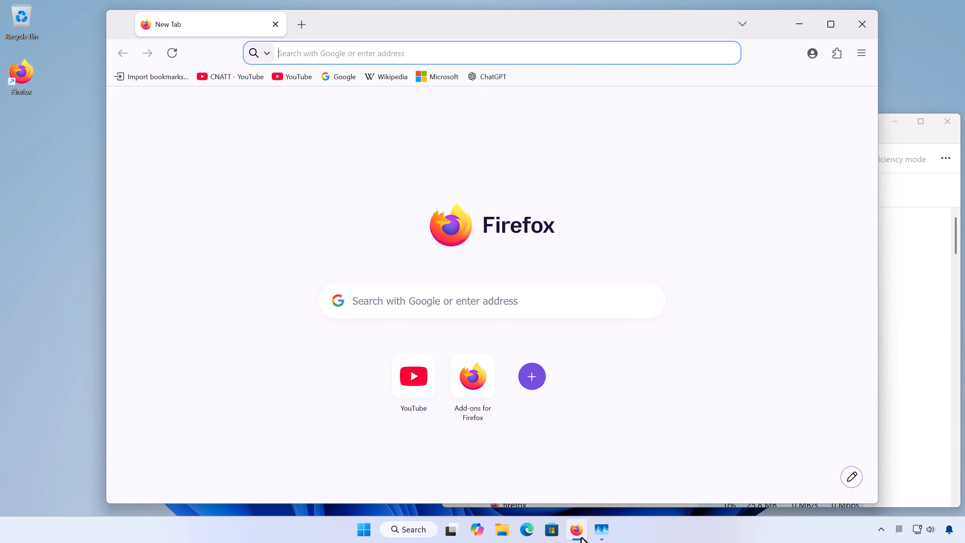
left_click(861, 53)
left_click(809, 275)
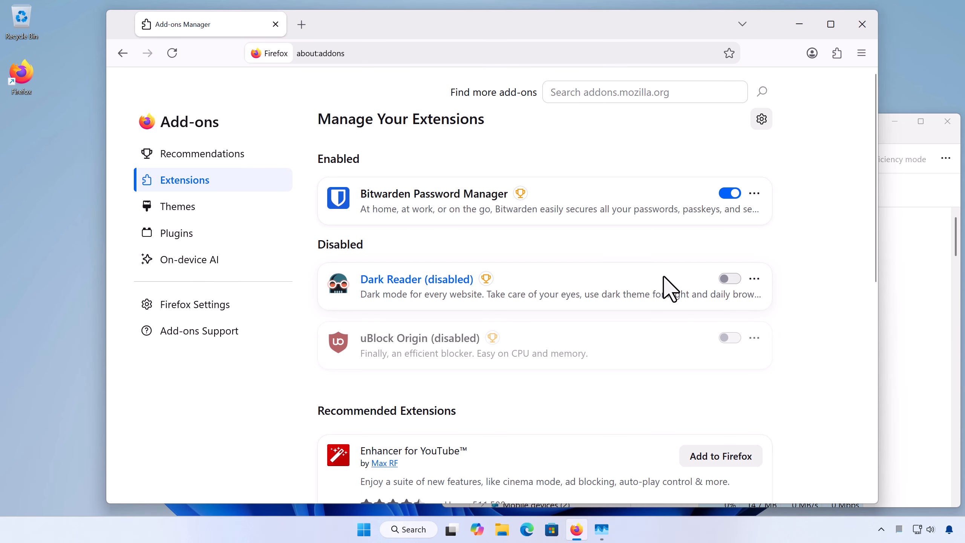
left_click(730, 277)
left_click(861, 25)
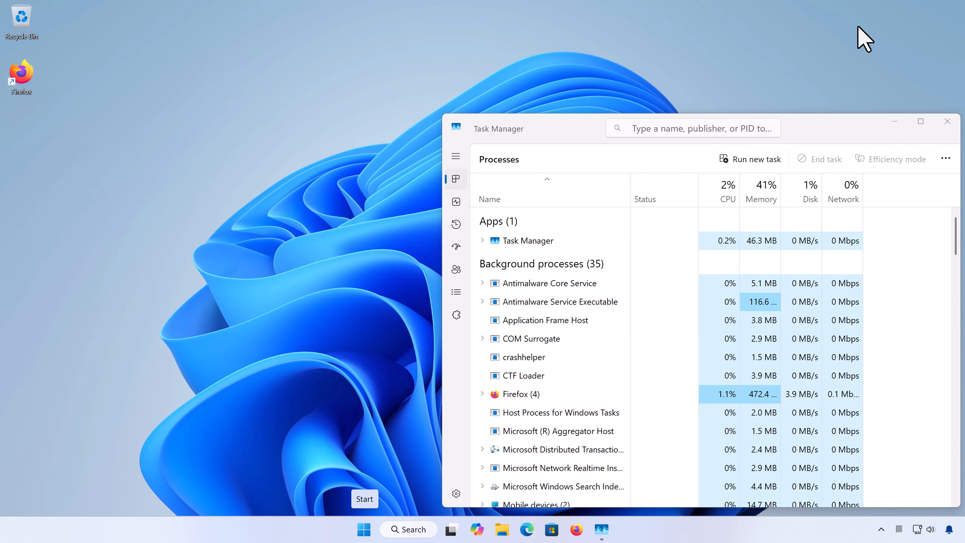
Step: Relaunch Firefox, enable the uBlock Origin extension, and close the browser to check its processes in Task Manager
left_click(577, 529)
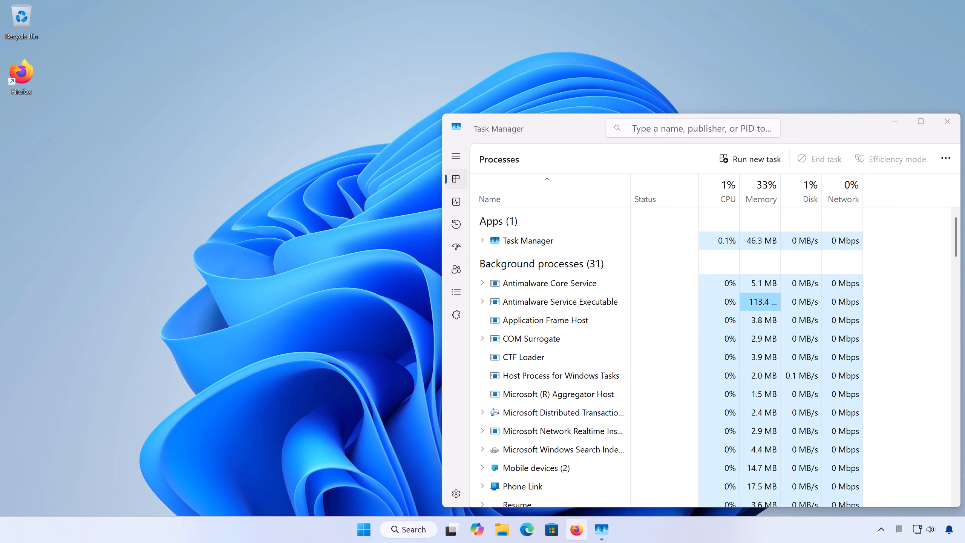
left_click(861, 53)
left_click(769, 277)
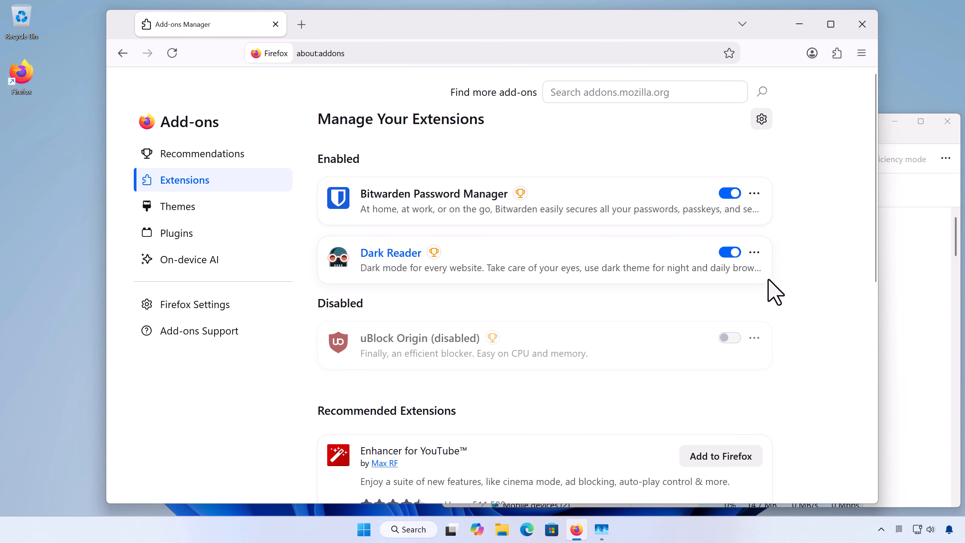
left_click(731, 337)
left_click(870, 26)
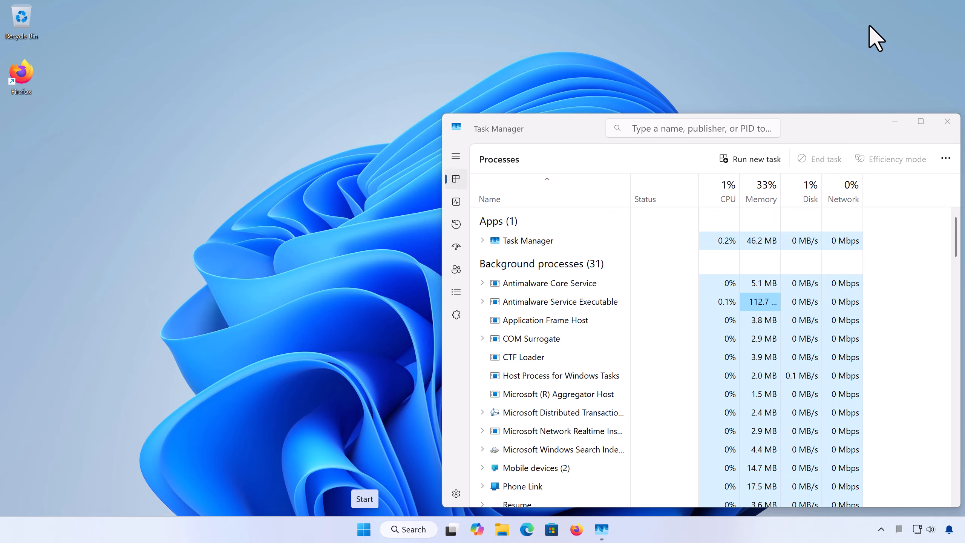
right_click(638, 279)
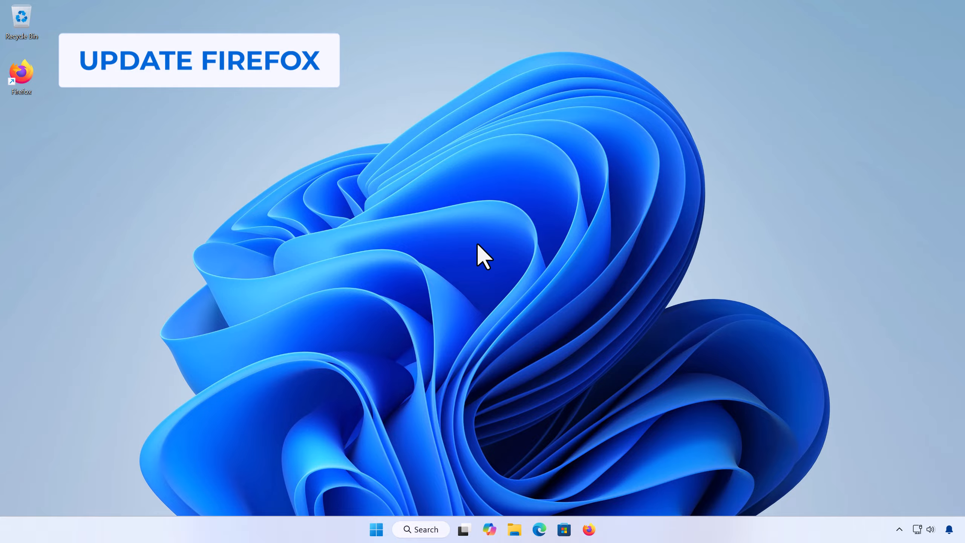
Step: Launch Firefox and check for browser updates in the About Mozilla Firefox window
left_click(589, 530)
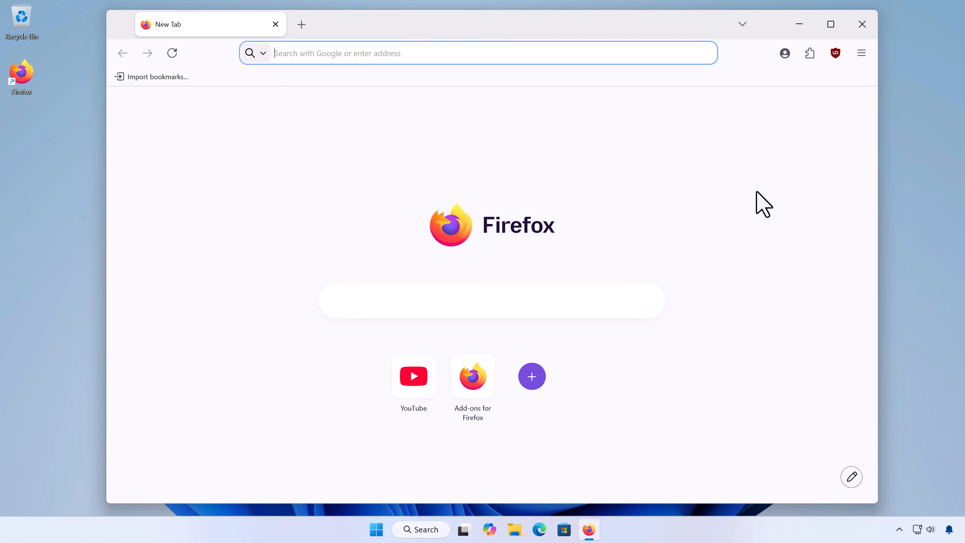
left_click(860, 54)
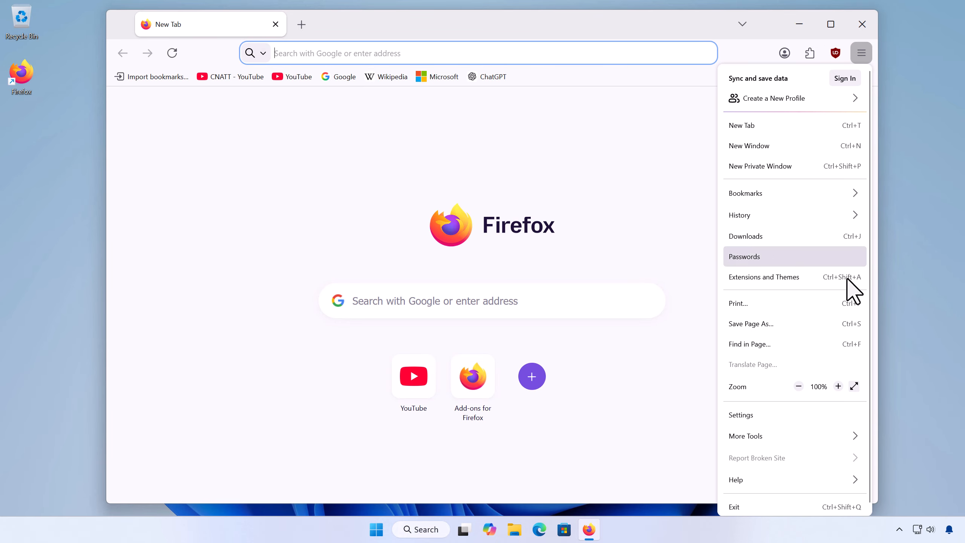
left_click(845, 478)
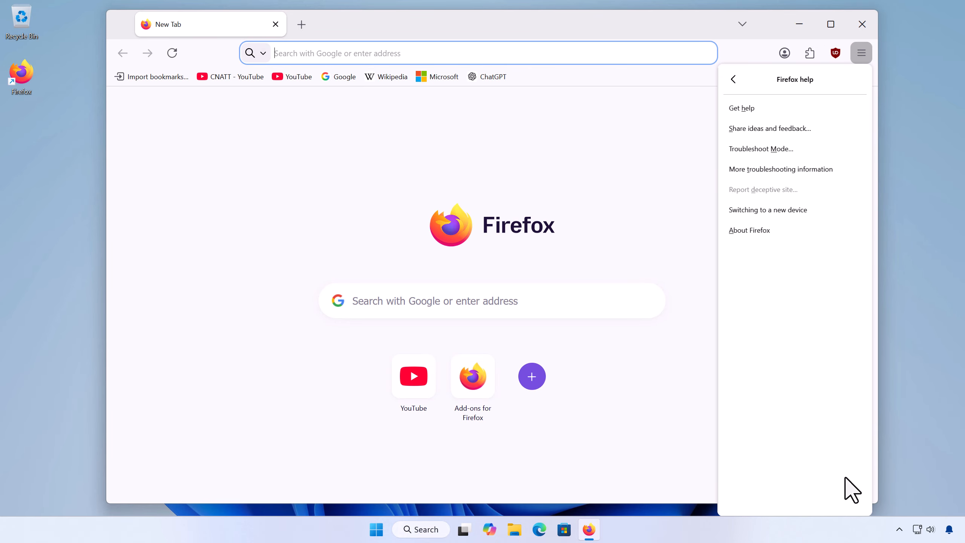
left_click(802, 235)
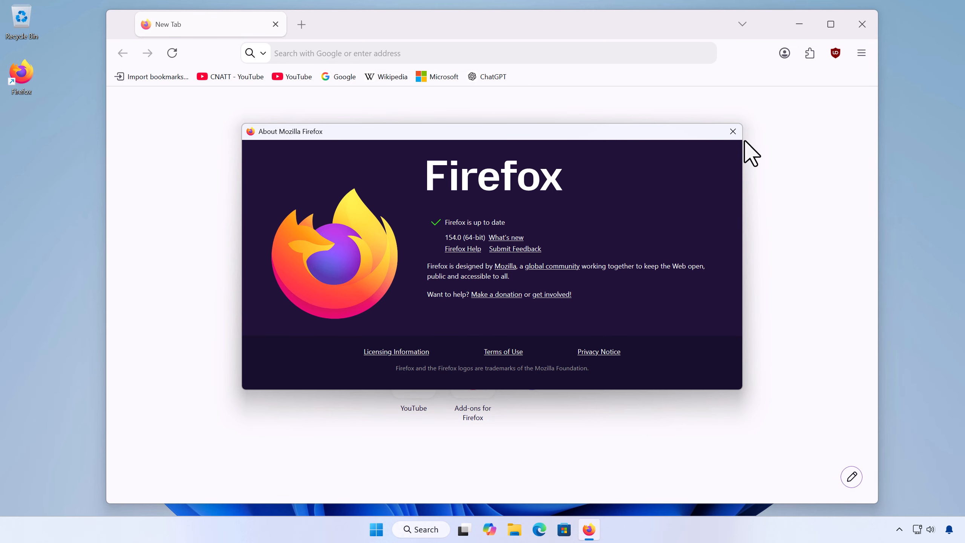
Step: Close the About window and Firefox, and check in Task Manager whether its processes have ended after the update check
left_click(734, 132)
left_click(856, 18)
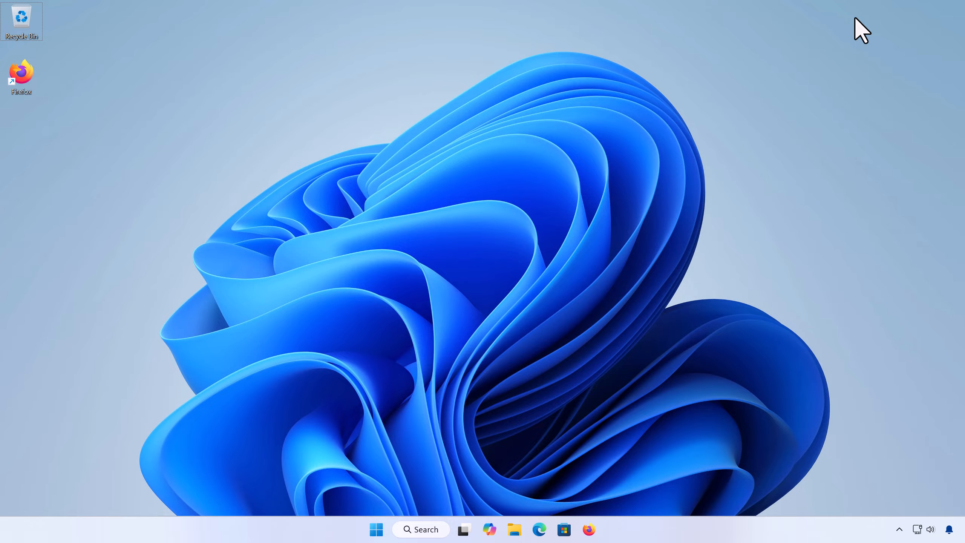
key("ctrl+shift+Escape")
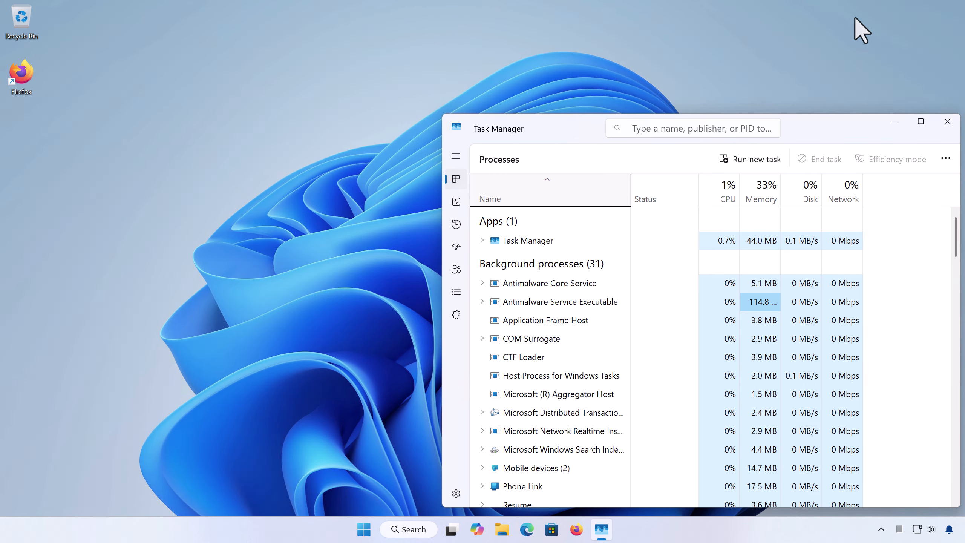
right_click(556, 243)
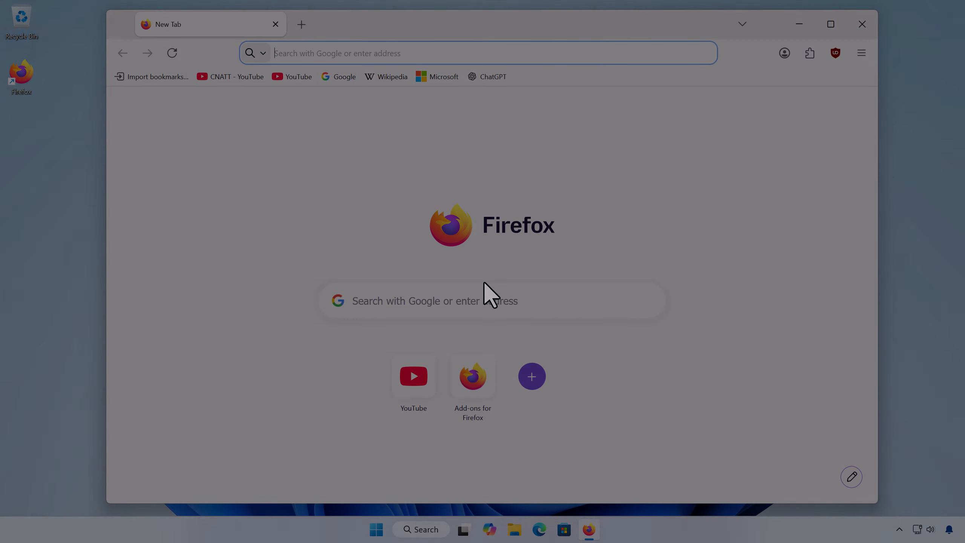
Step: Search Google for "download firefox" and open the Download Firefox for Windows page on firefox.com
left_click(486, 293)
type("download firef")
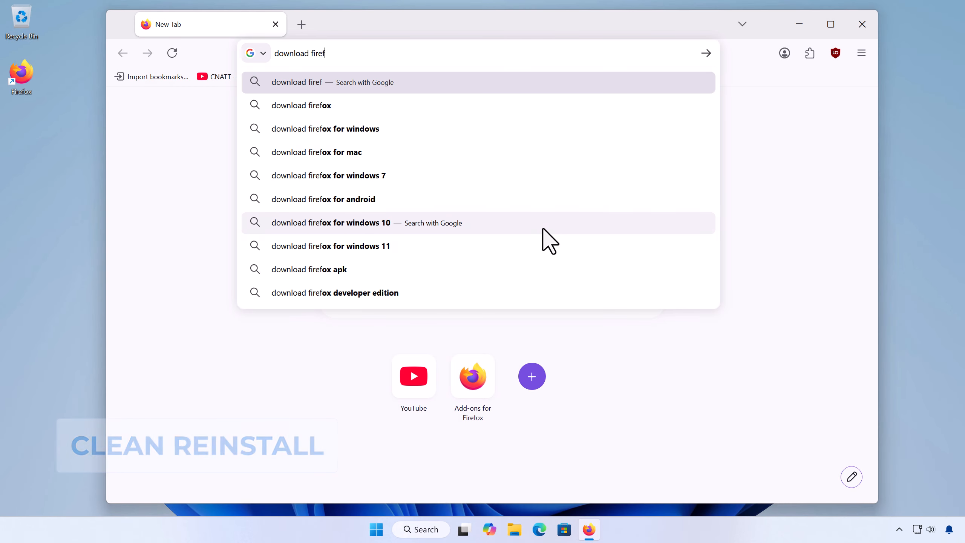
type("ox")
key("Return")
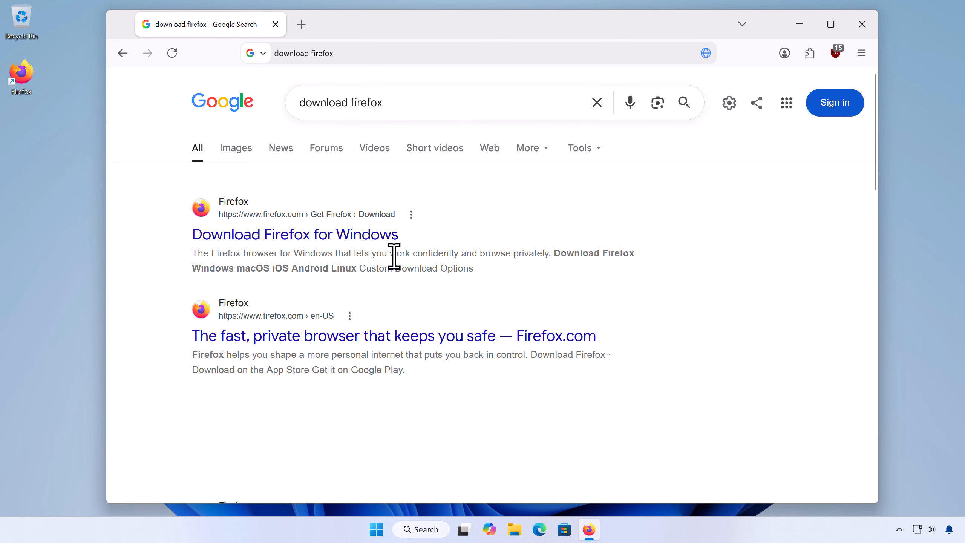
left_click(380, 238)
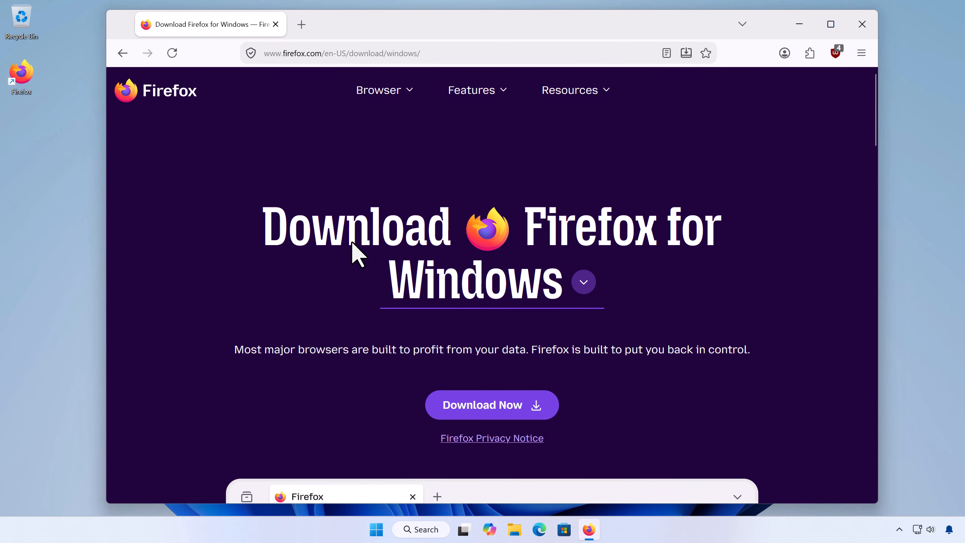
Step: Download the Firefox installer and show it in the Downloads folder, then close Firefox and minimize the folder window
left_click(470, 402)
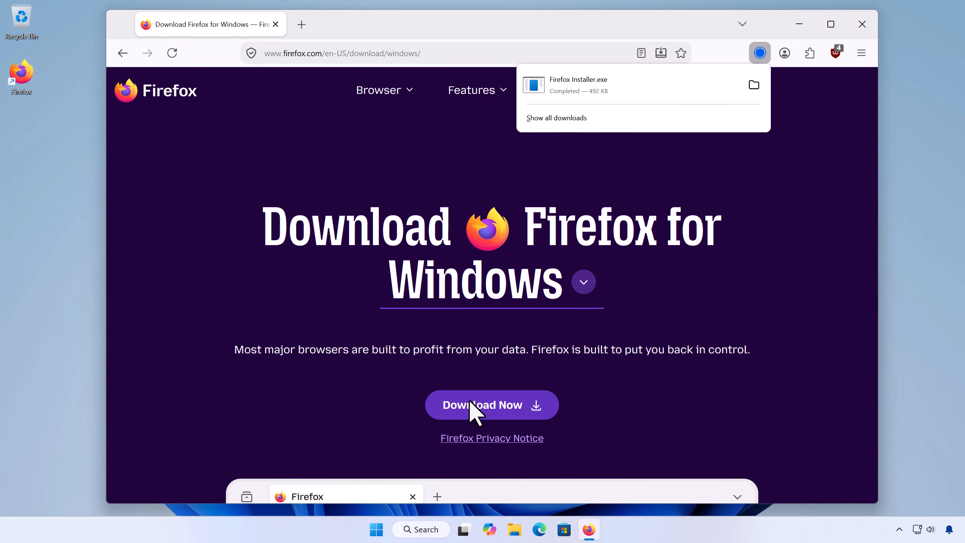
left_click(748, 91)
left_click(863, 24)
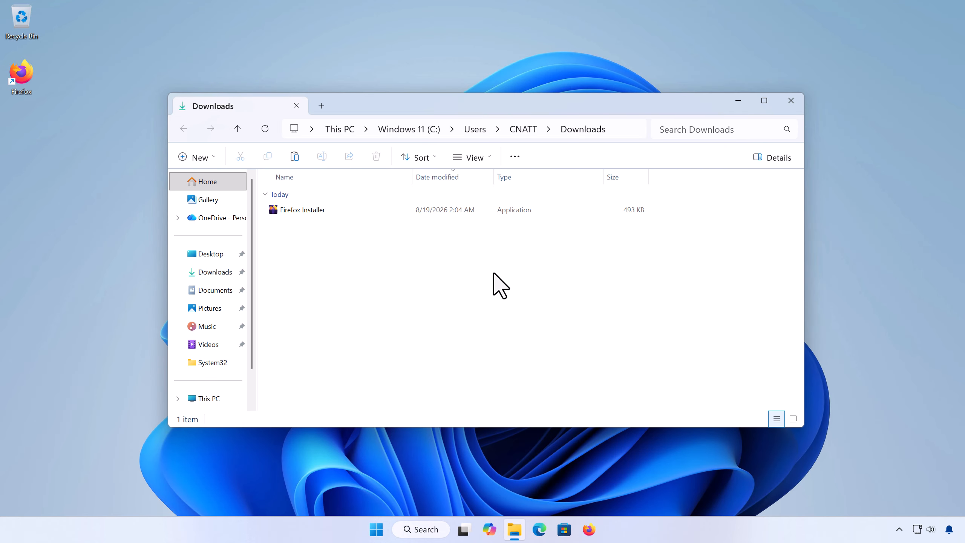
left_click(738, 101)
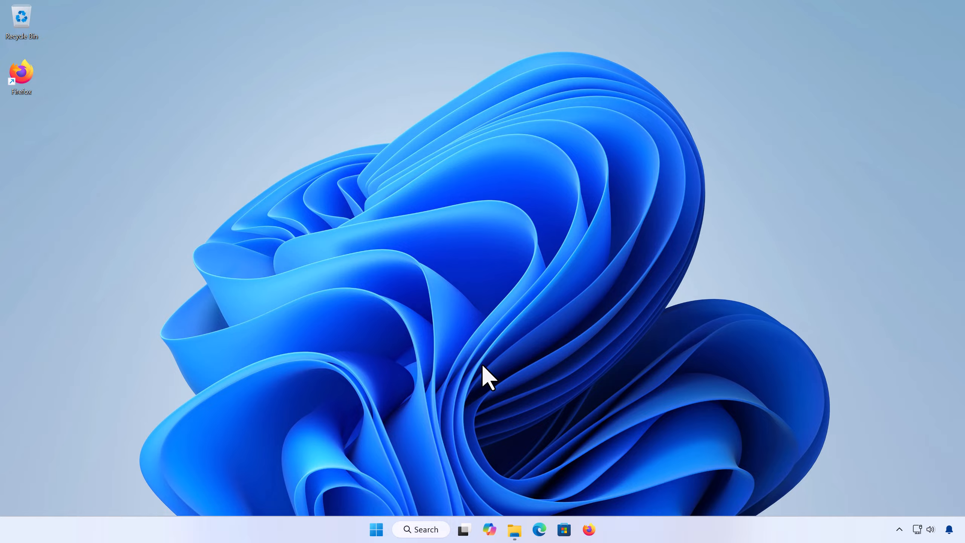
Step: Find Firefox among the installed apps in Windows Settings and start uninstalling it
right_click(376, 535)
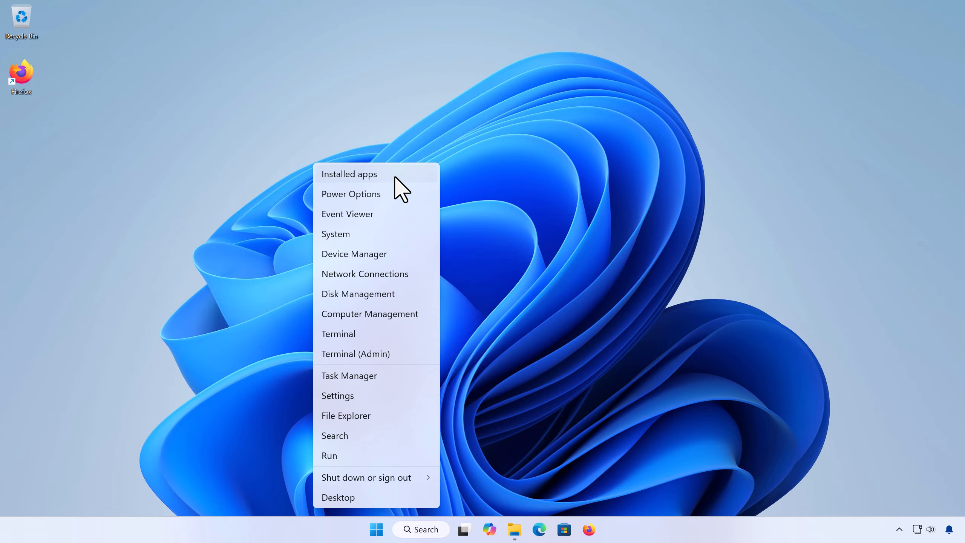
left_click(394, 175)
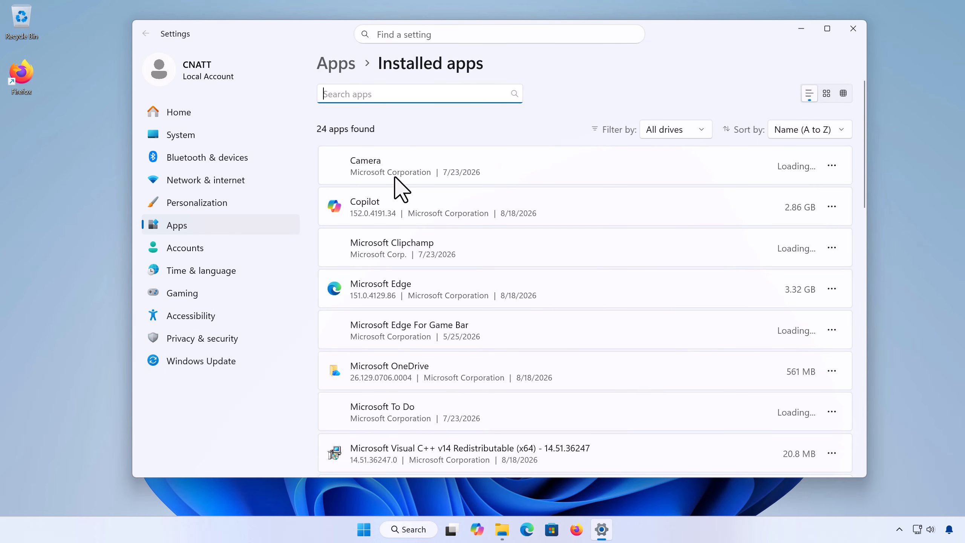
type("firefox")
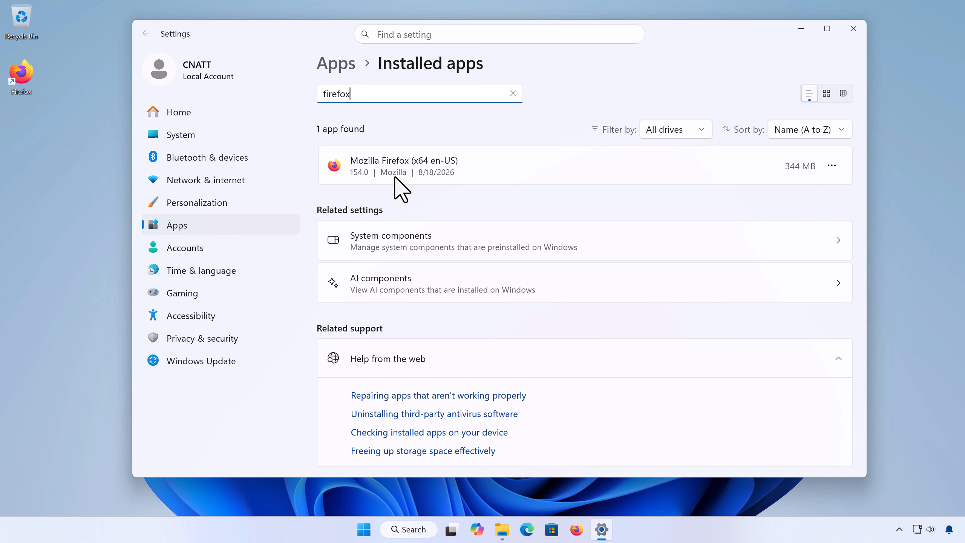
left_click(839, 166)
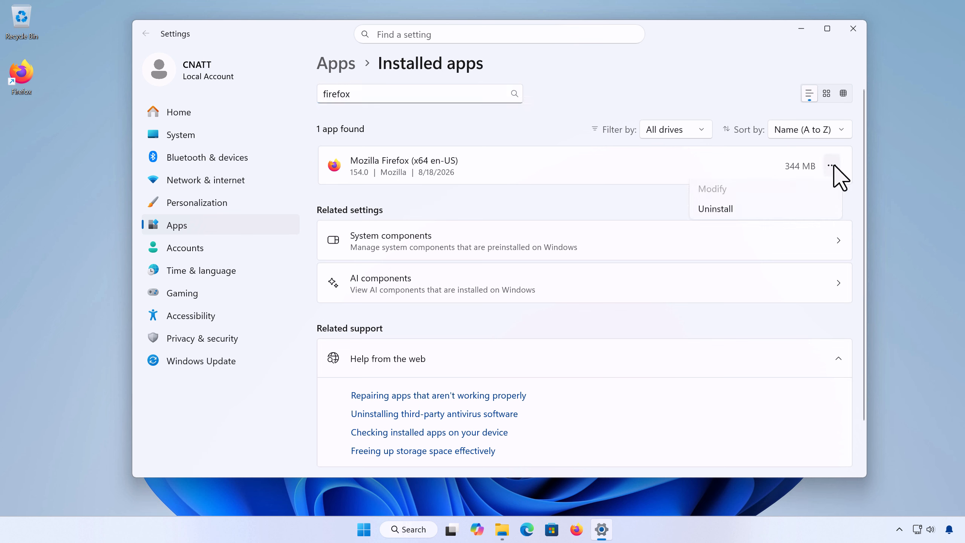
left_click(815, 210)
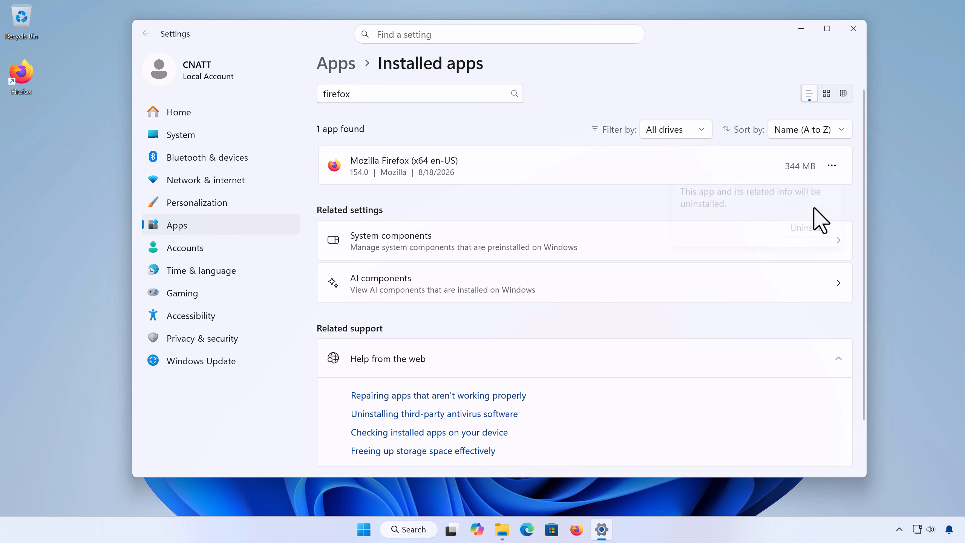
left_click(814, 232)
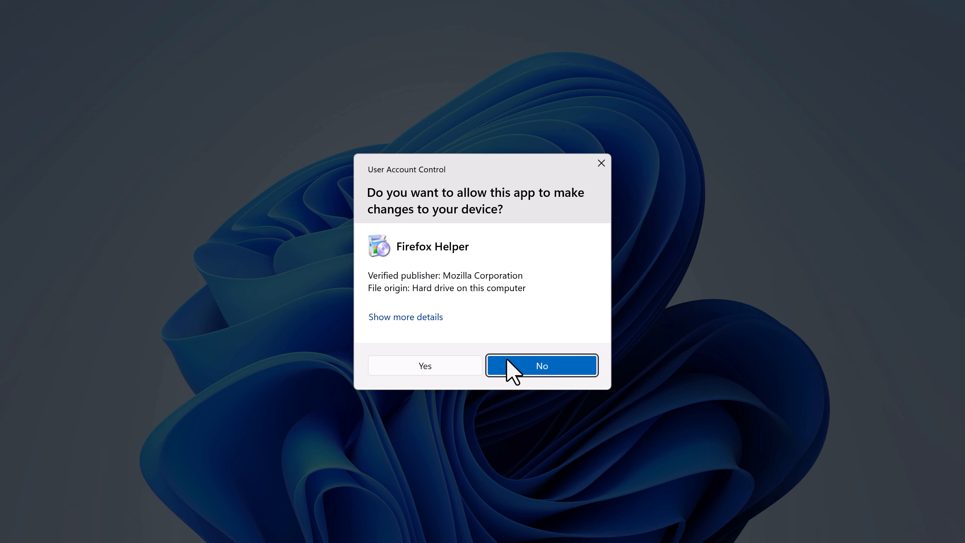
Step: Allow Firefox Helper to make changes and complete the Mozilla Firefox Uninstall wizard without refreshing Firefox or sending feedback
left_click(450, 366)
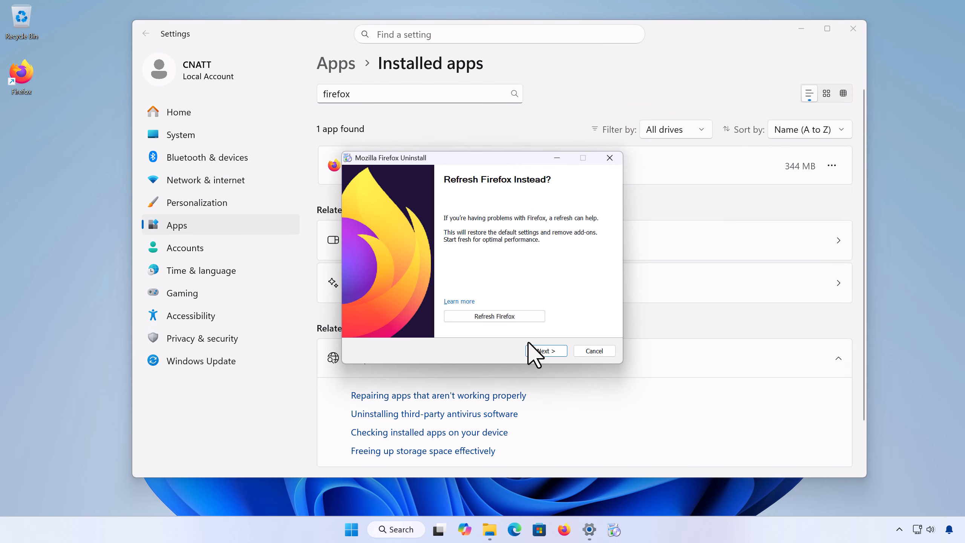
left_click(556, 352)
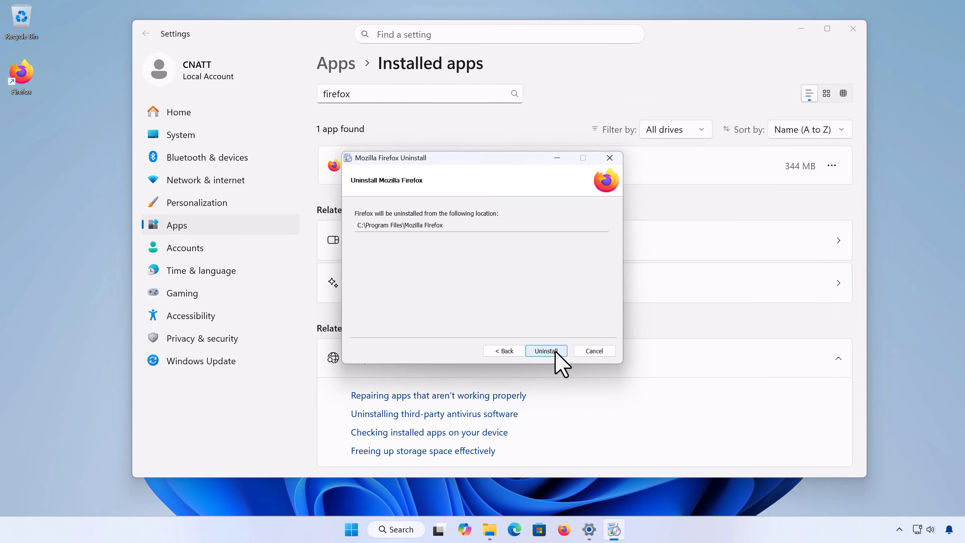
left_click(556, 351)
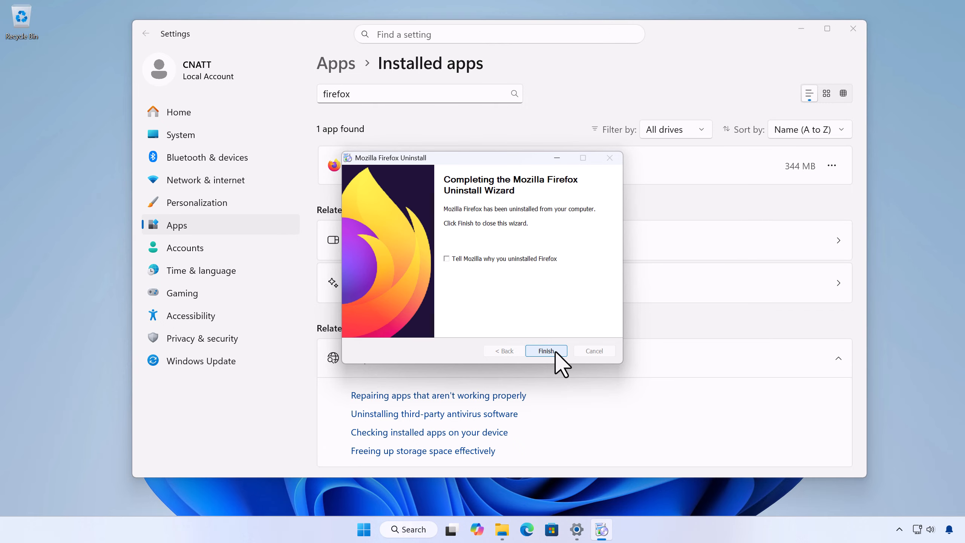
left_click(546, 351)
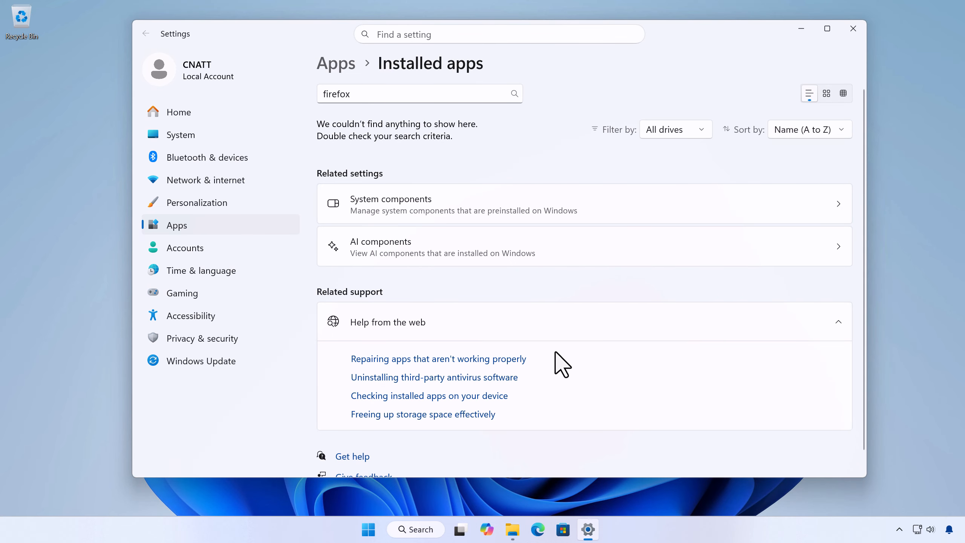
Step: Check C:\Program Files in a new File Explorer tab for a leftover Mozilla Firefox folder, and minimize the Settings window
left_click(515, 529)
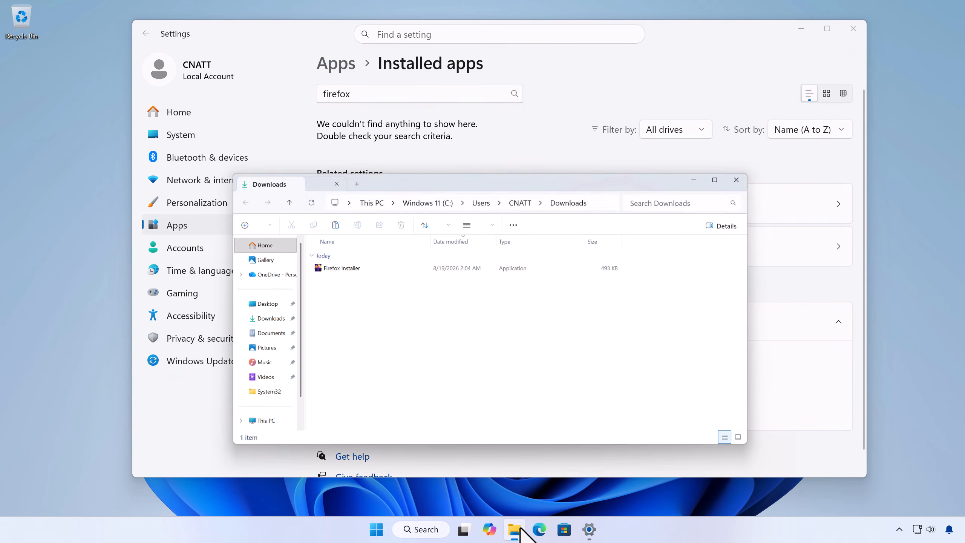
left_click(318, 108)
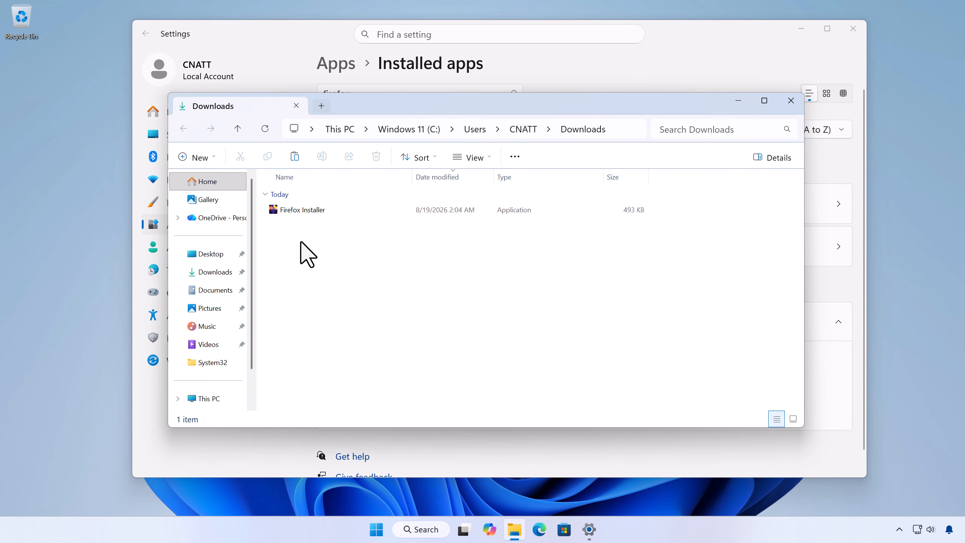
left_click(228, 399)
double_click(365, 200)
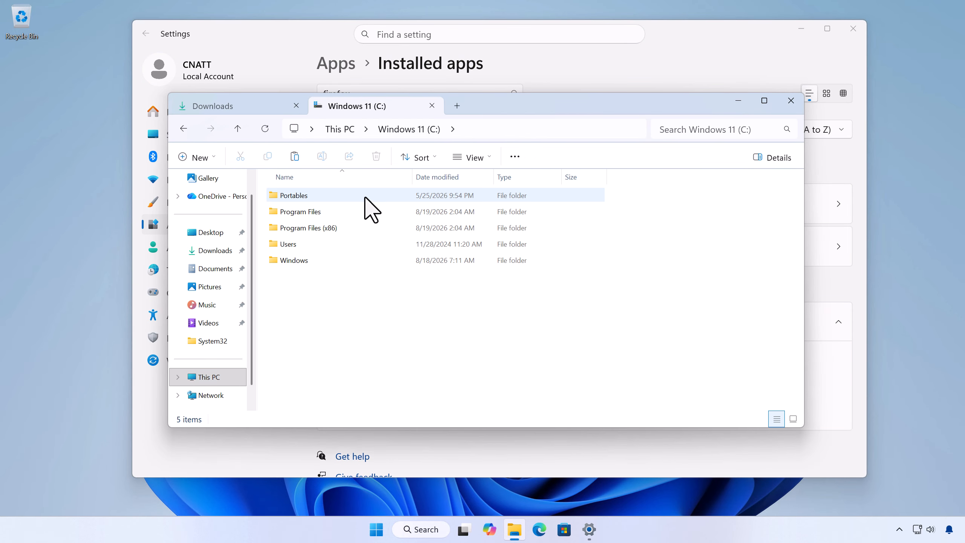
double_click(349, 210)
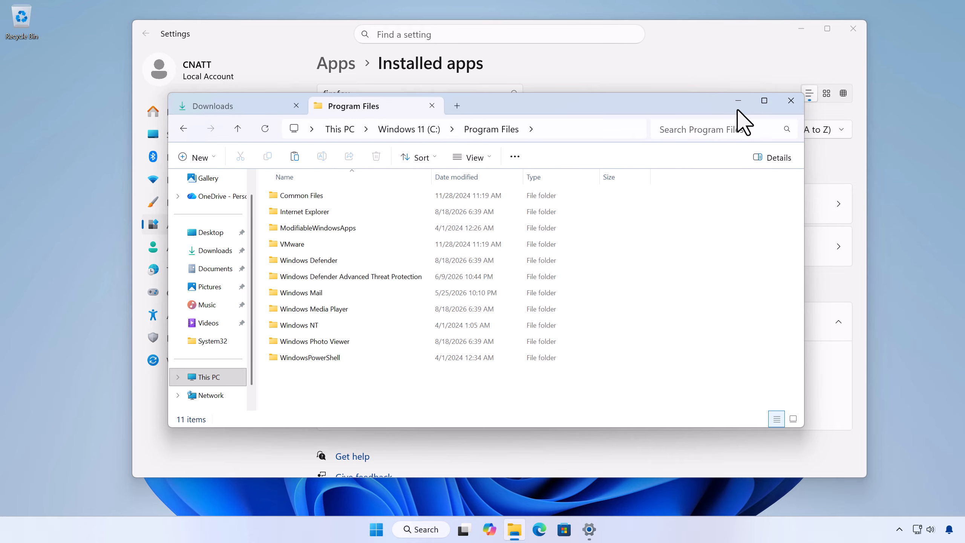
left_click(801, 29)
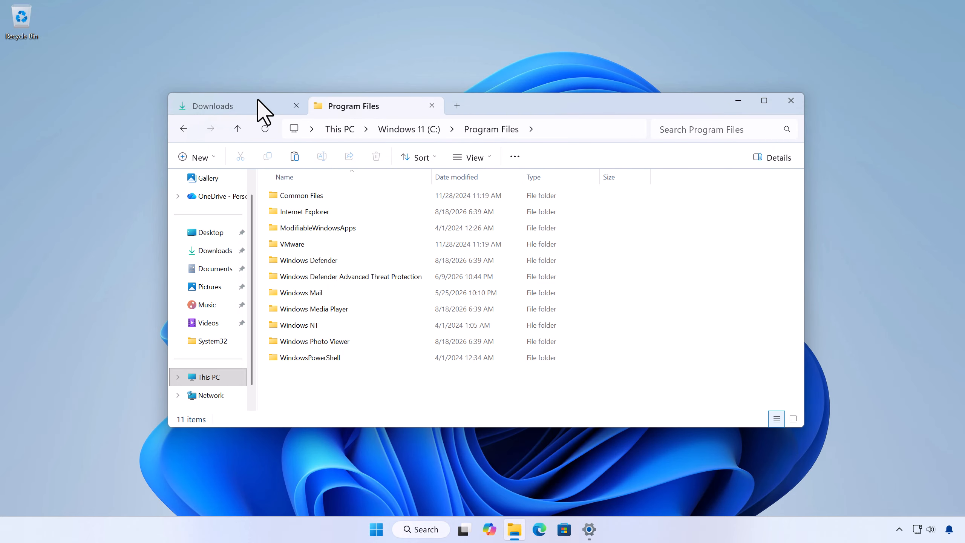
Step: Run Firefox Installer from the Downloads folder and re-install Firefox with the option to restore default settings and delete old add-ons turned off
left_click(255, 100)
left_click(310, 211)
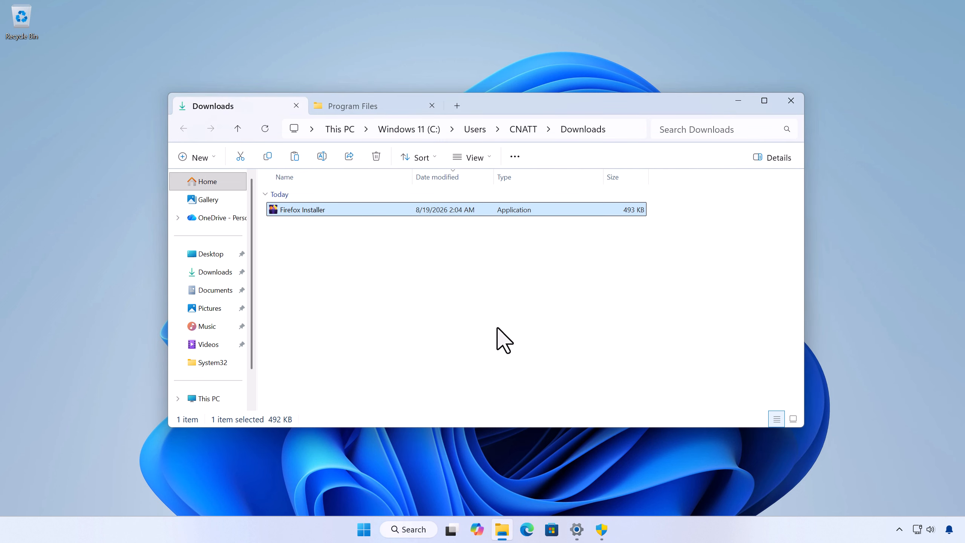
left_click(602, 530)
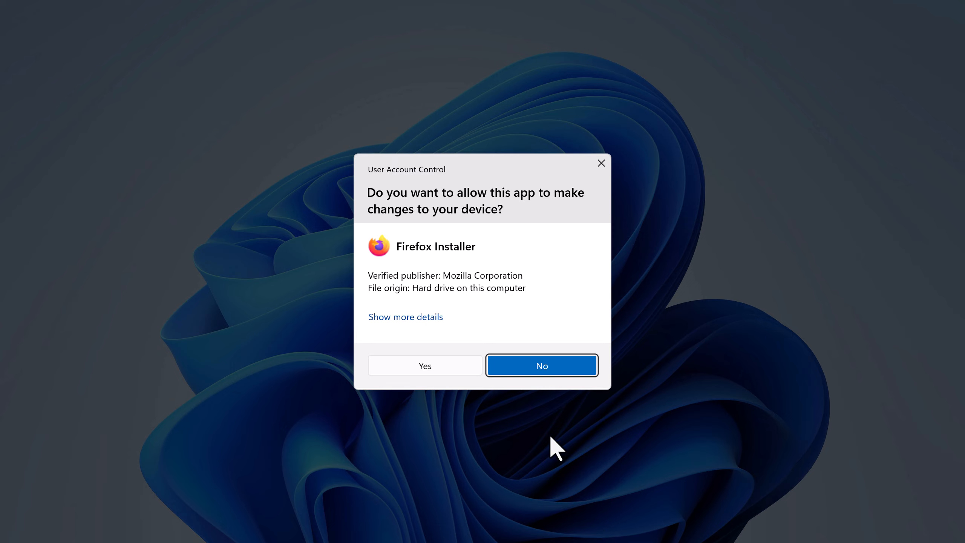
left_click(473, 369)
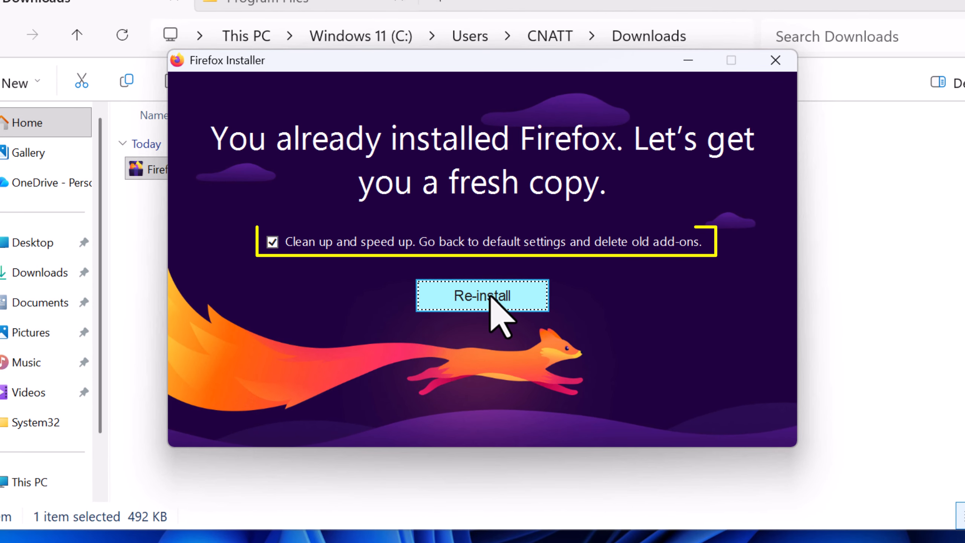
left_click(276, 241)
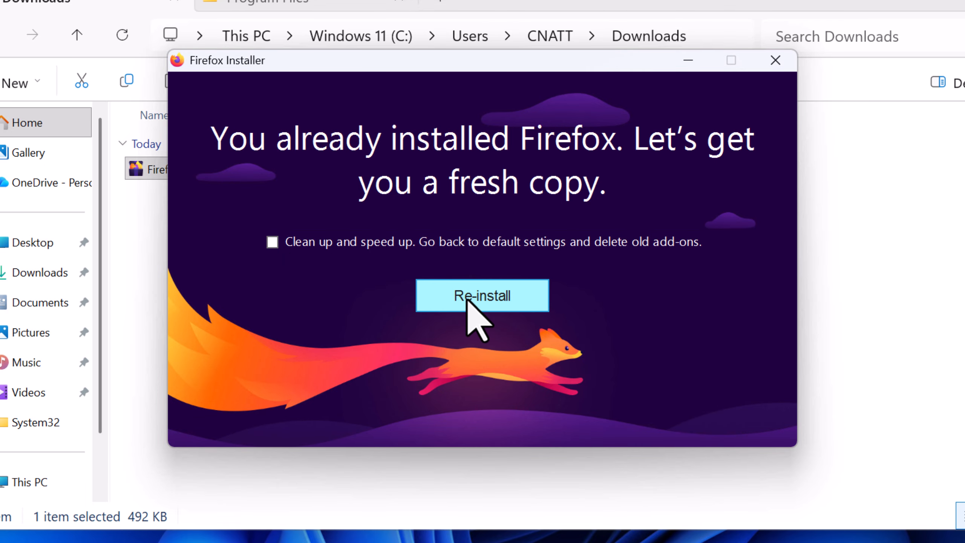
left_click(469, 301)
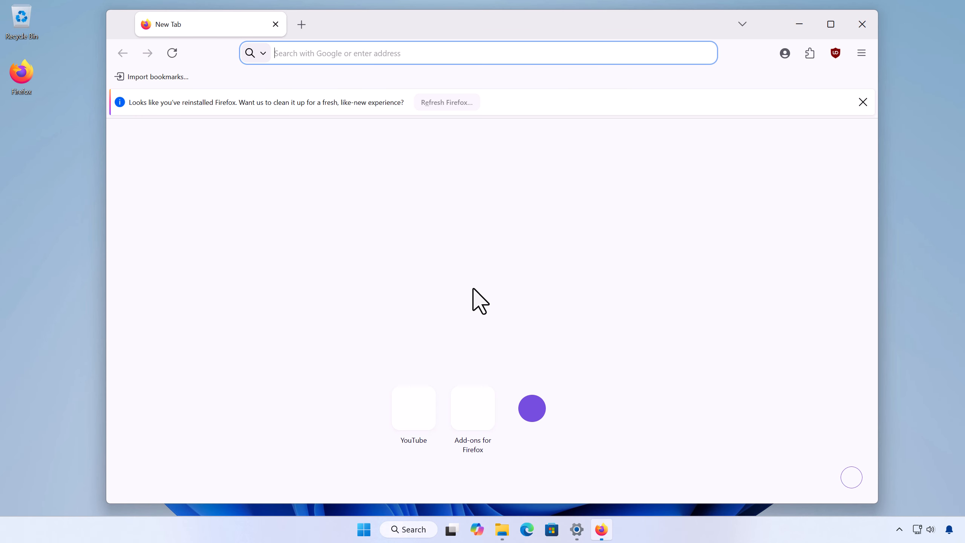
Step: Close Firefox and check Task Manager for remaining Firefox processes, then clear Task Manager and File Explorer off the desktop
left_click(855, 26)
key("ctrl+shift+Escape")
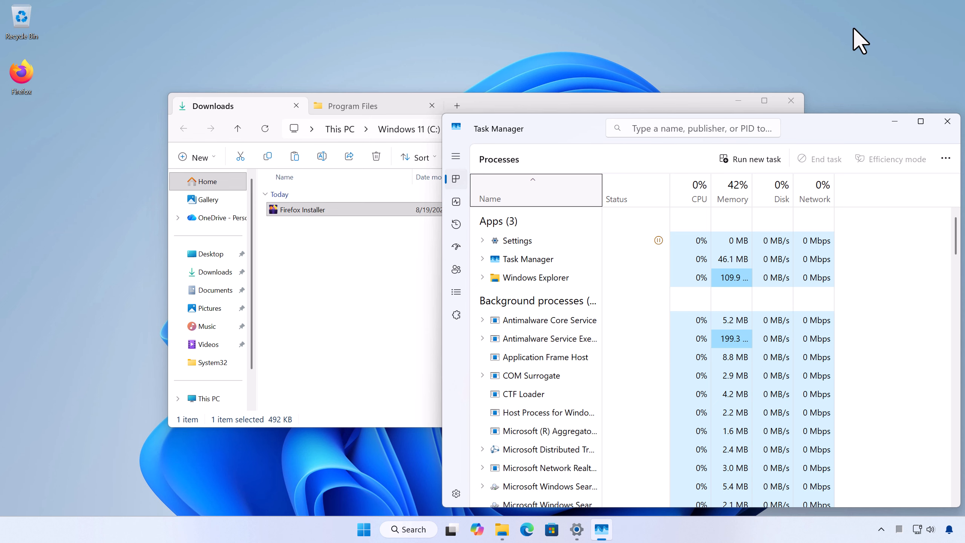
left_click(895, 121)
left_click(791, 100)
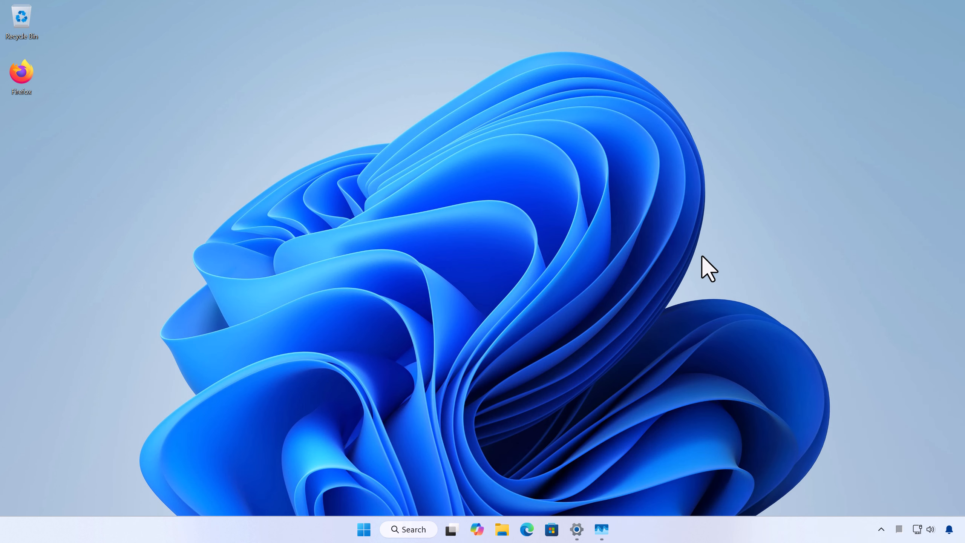
Step: Launch Firefox and refresh it to its default settings from the Troubleshooting Information page
double_click(32, 67)
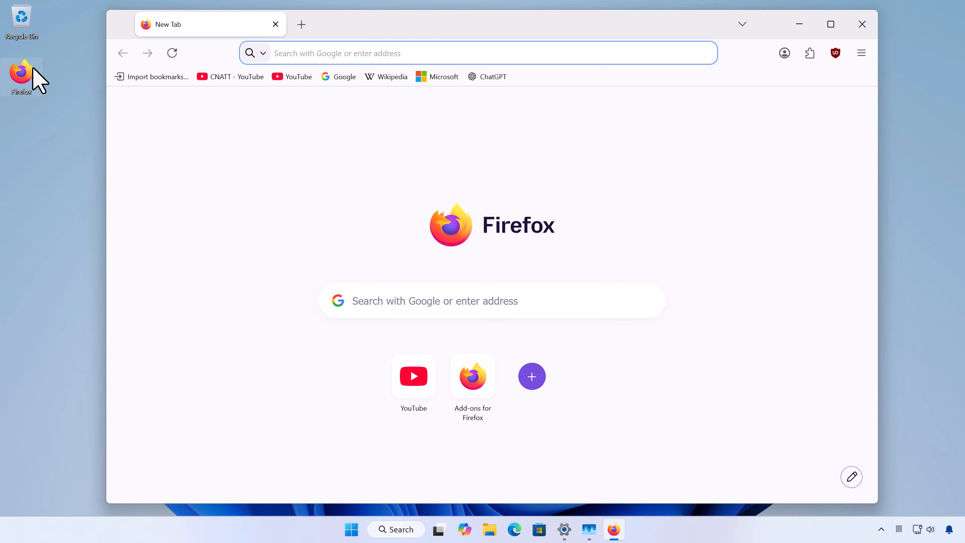
left_click(861, 54)
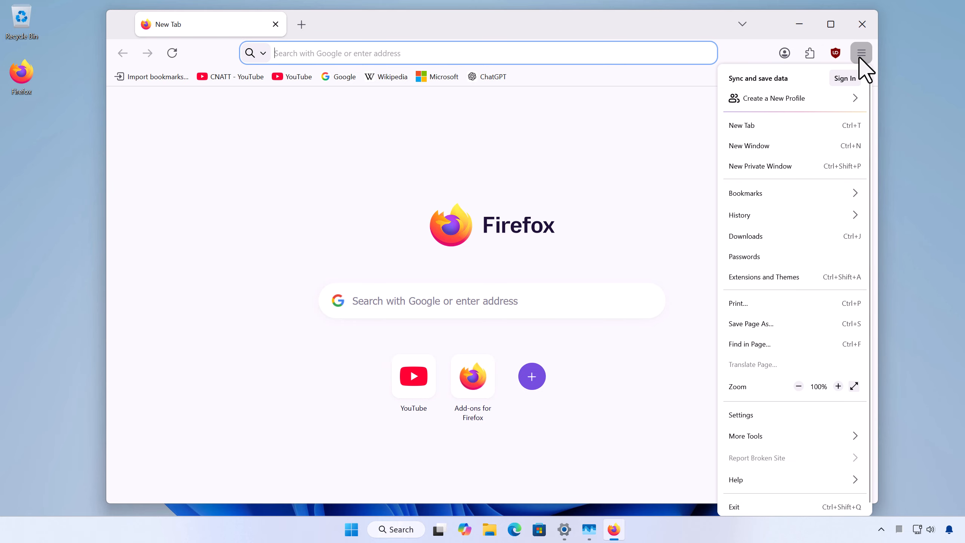
left_click(830, 486)
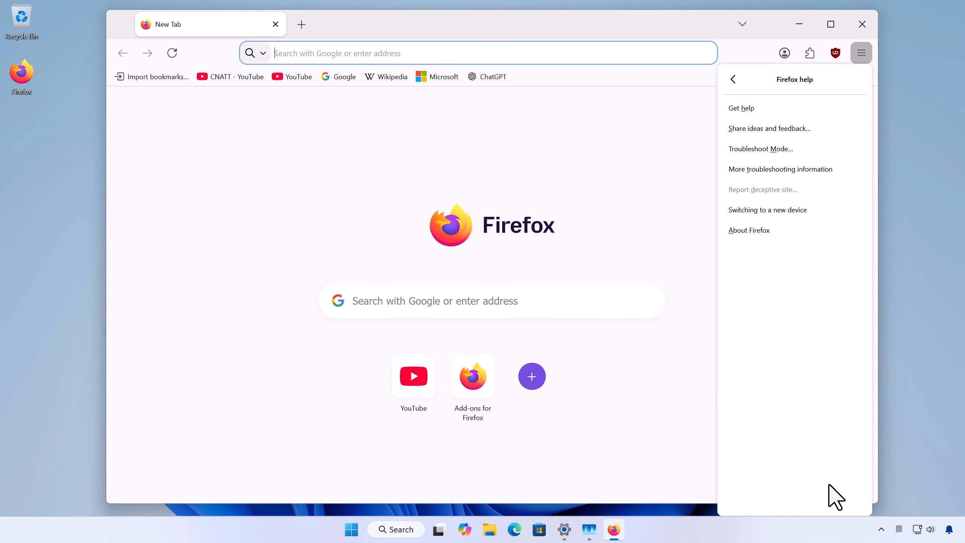
left_click(826, 172)
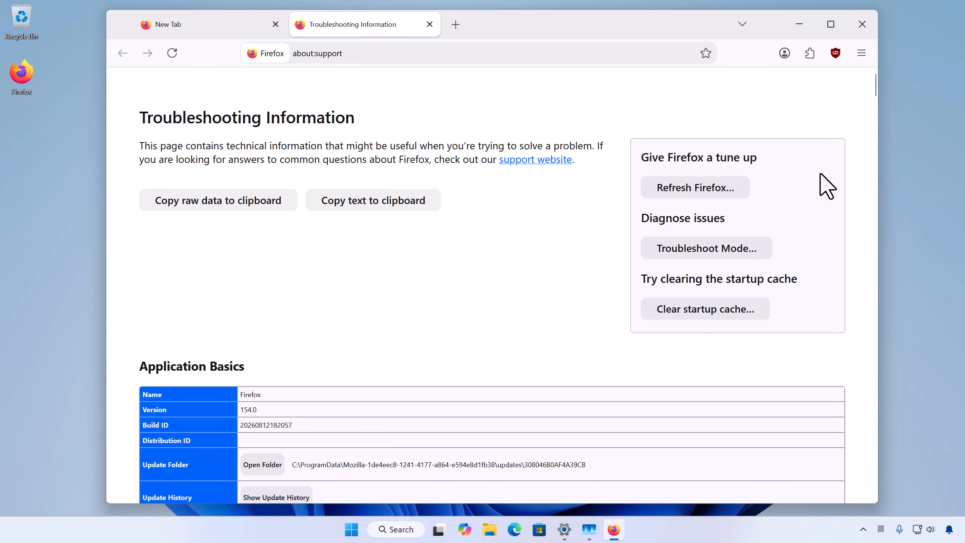
left_click(729, 191)
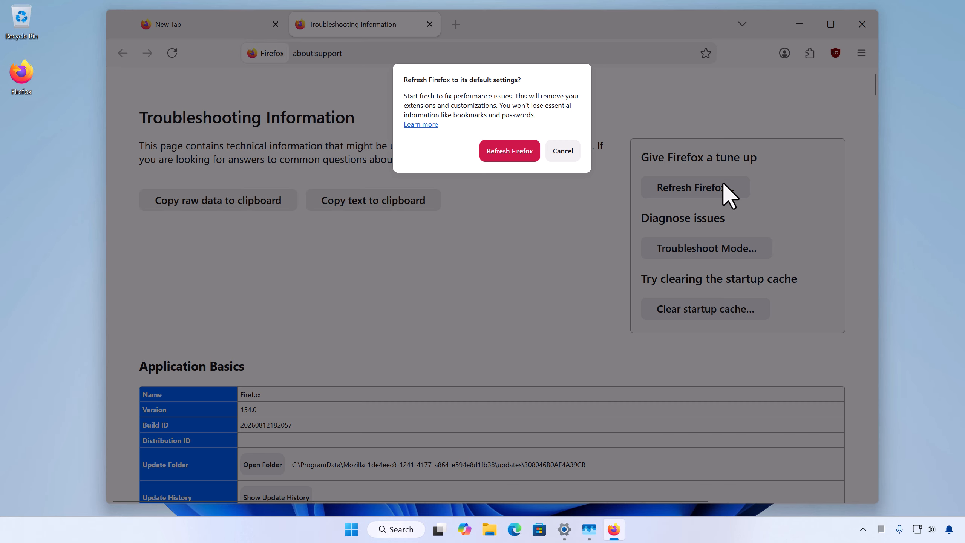
left_click(527, 151)
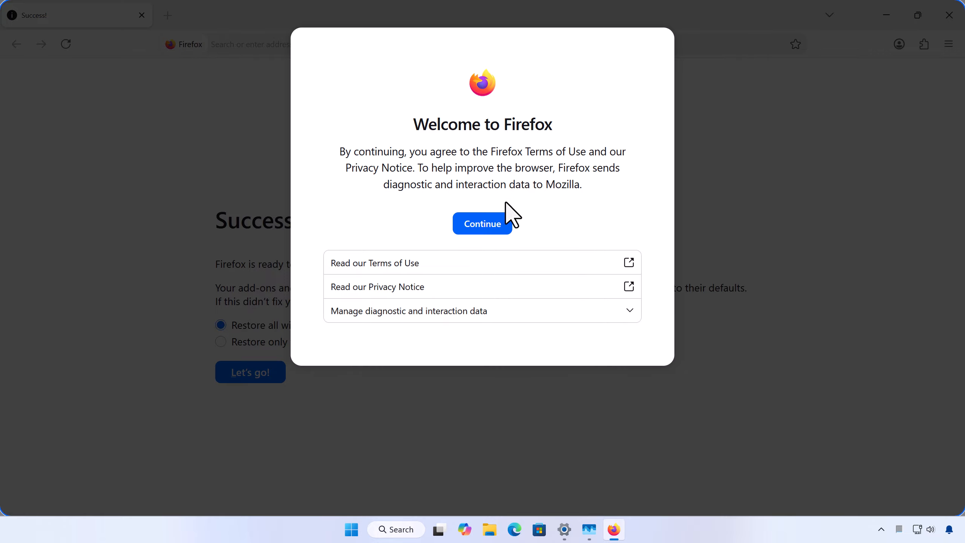
Step: Accept the Firefox welcome notice and restore all windows and tabs, then close the Troubleshooting Information tab and Firefox
left_click(495, 224)
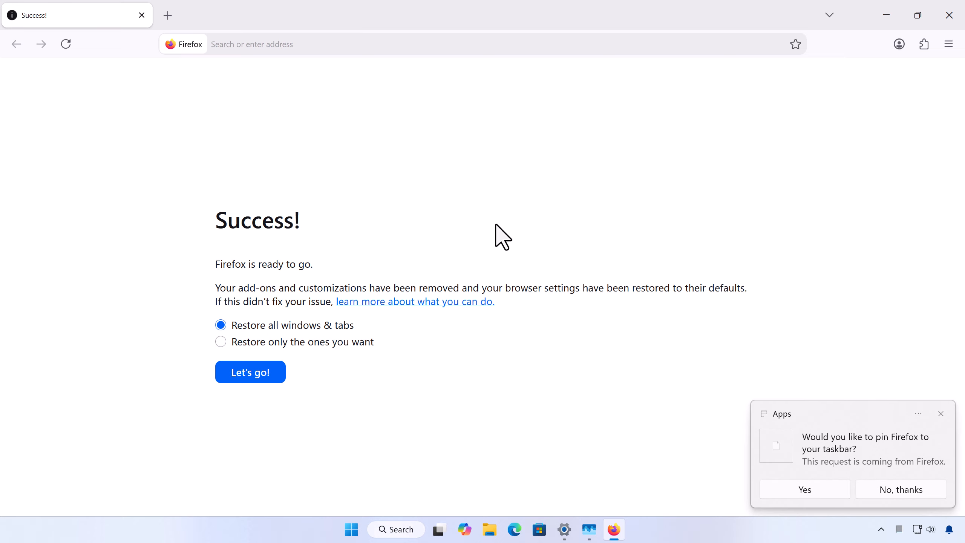
left_click(276, 379)
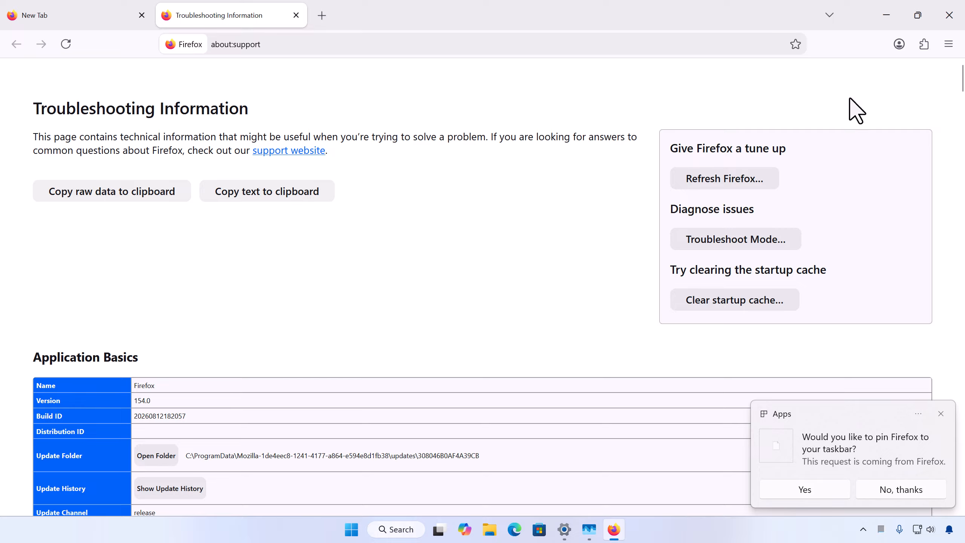
left_click(296, 15)
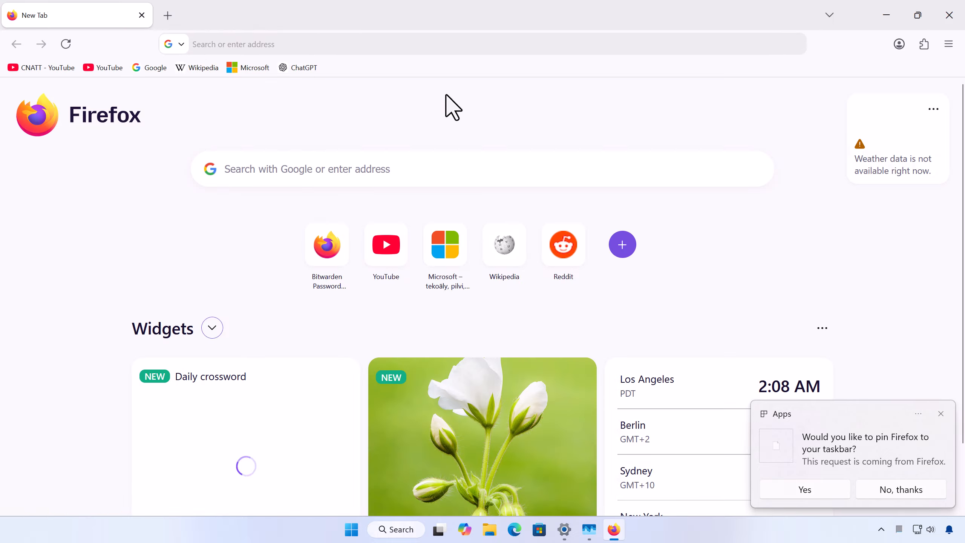
left_click(949, 15)
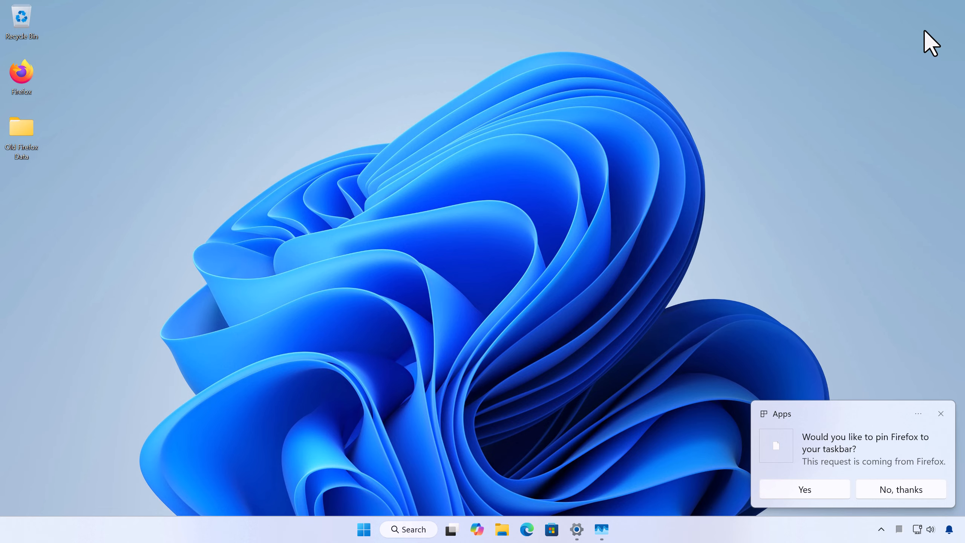